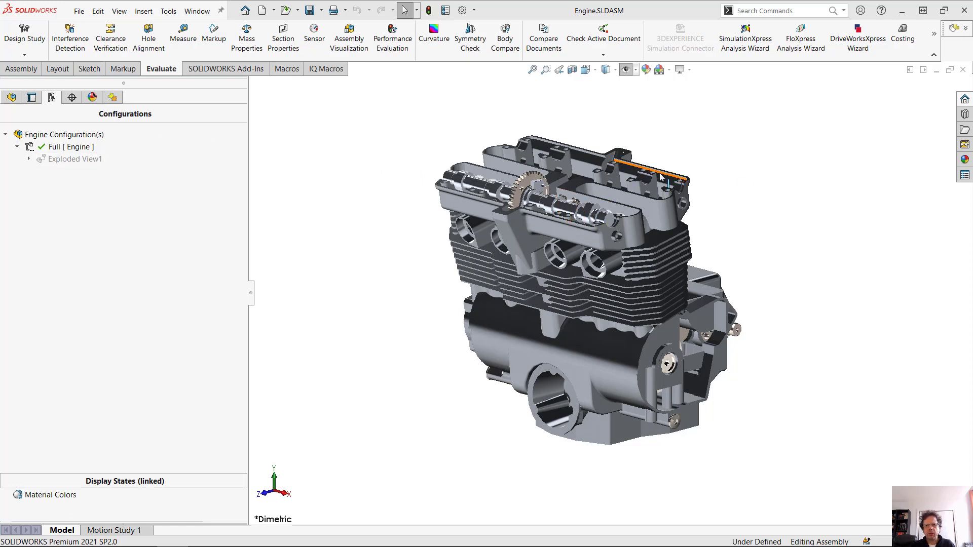
Step: Preview the engine exploded, then collapse it back to the assembled engine fitted in view
double_click(57, 160)
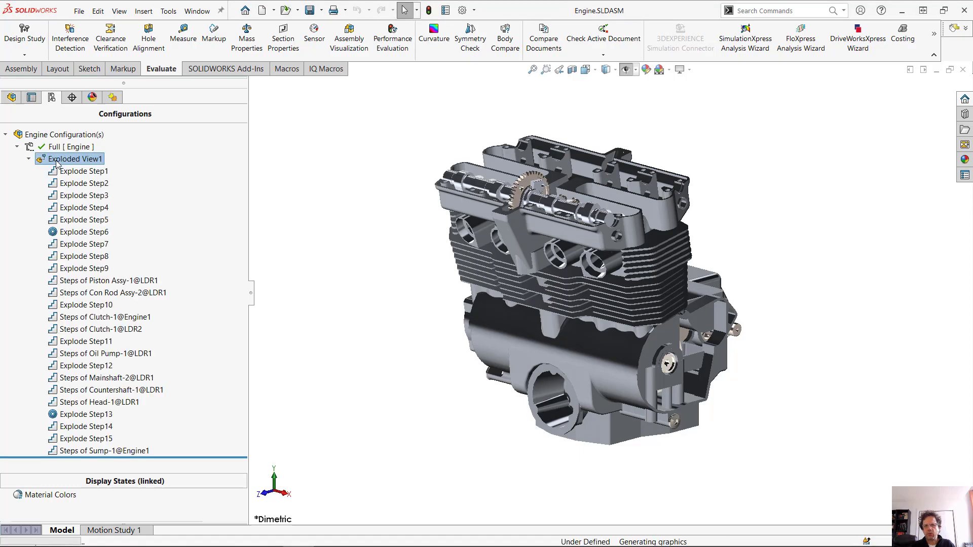
key("f")
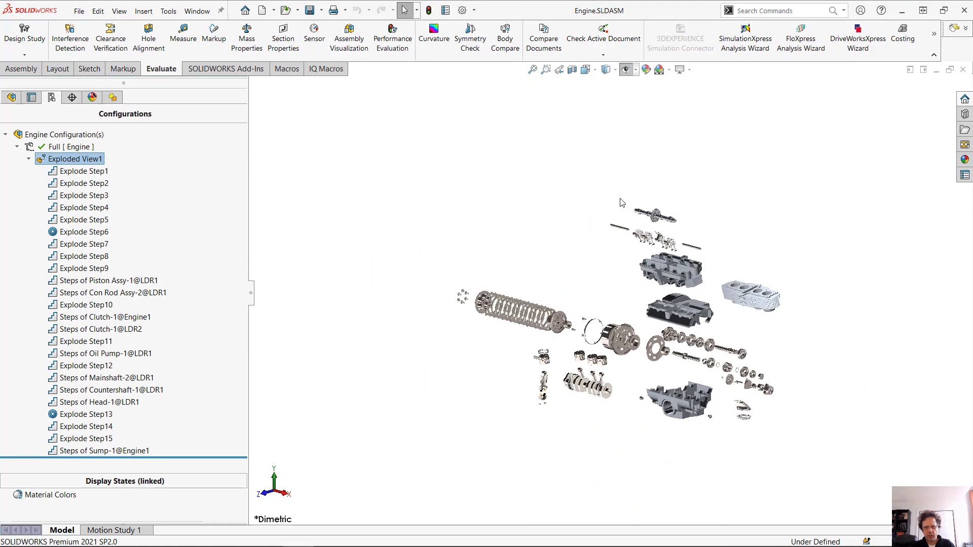
double_click(63, 160)
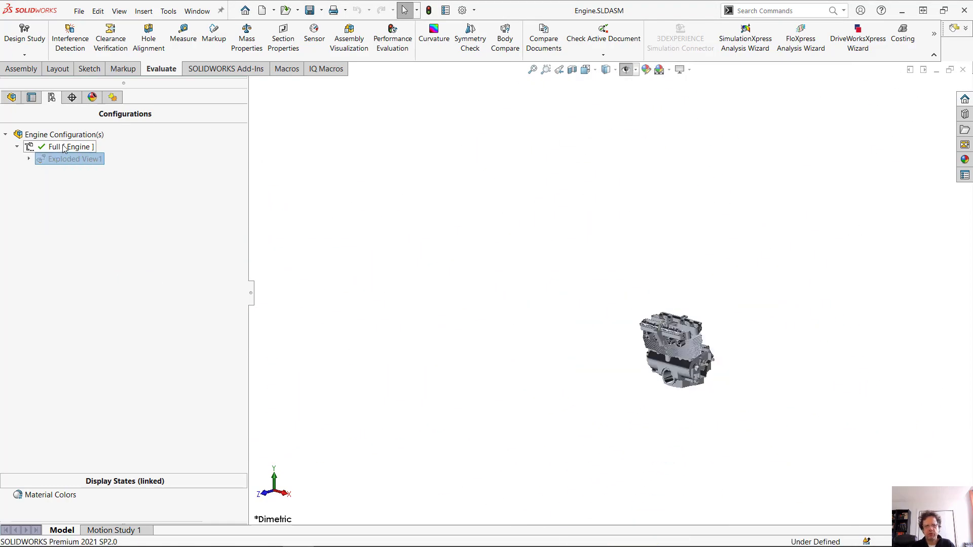
scroll(670, 307, "down", 6)
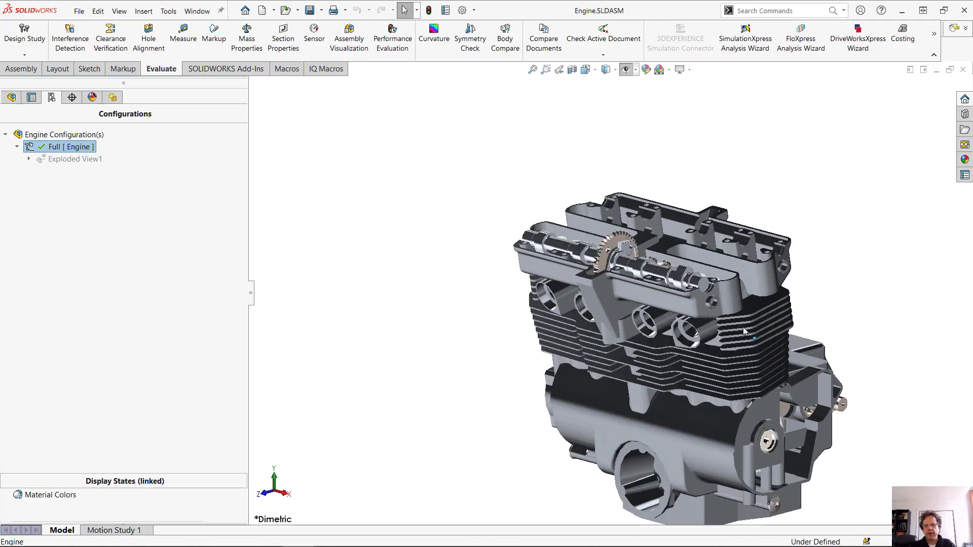
key("f")
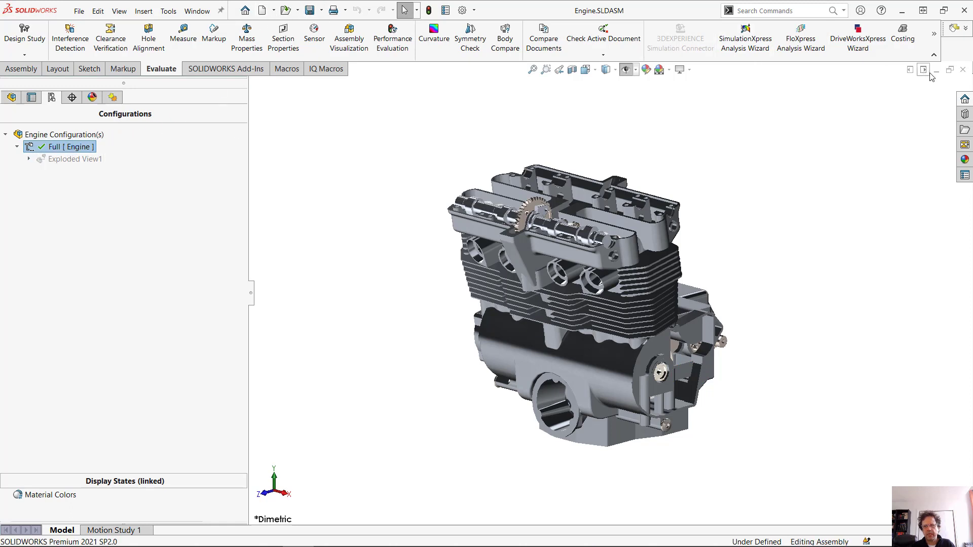
Step: Close Engine.SLDASM and reopen it from Welcome in Large Design Review mode
left_click(963, 69)
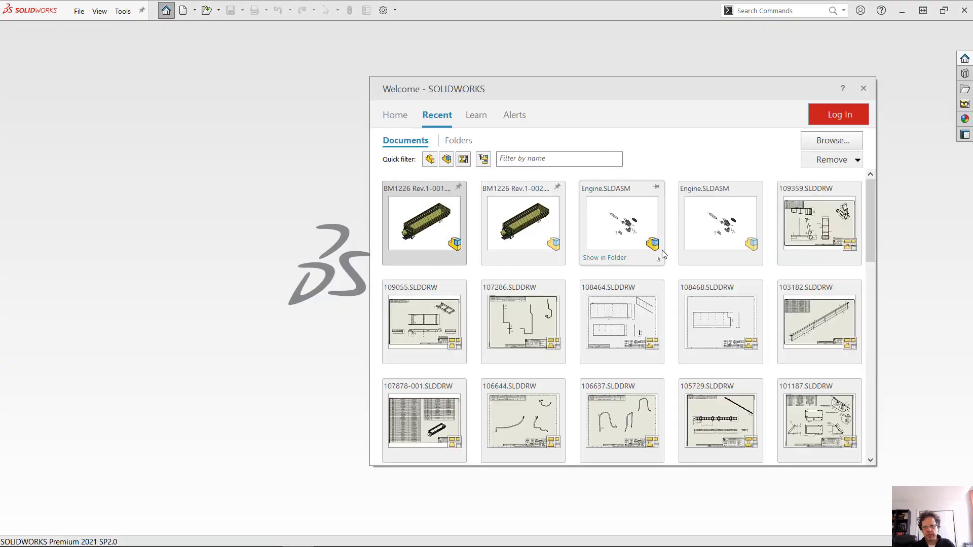
left_click(658, 261)
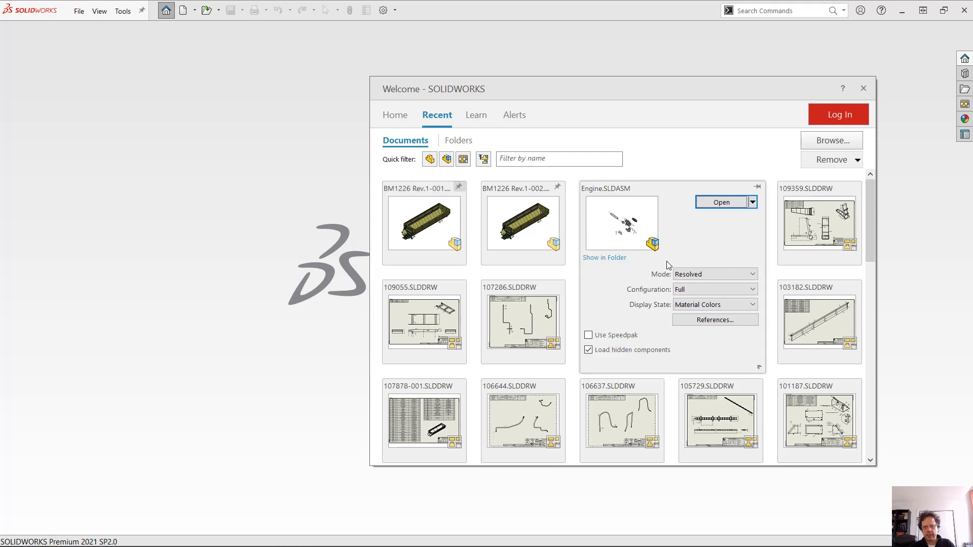
left_click(712, 274)
left_click(711, 286)
left_click(735, 202)
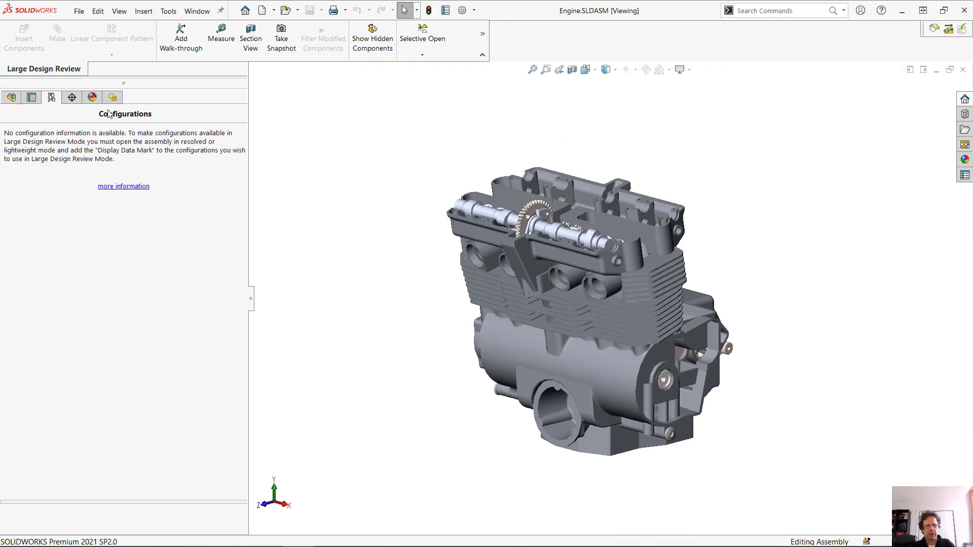
Step: Check the component list, return to configurations, and reveal the extra assembly commands
left_click(12, 97)
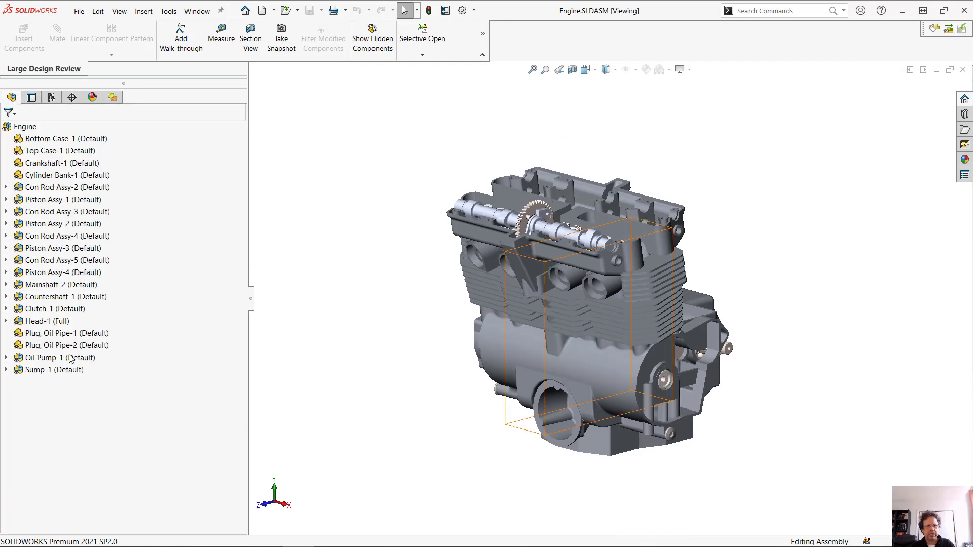
left_click(52, 98)
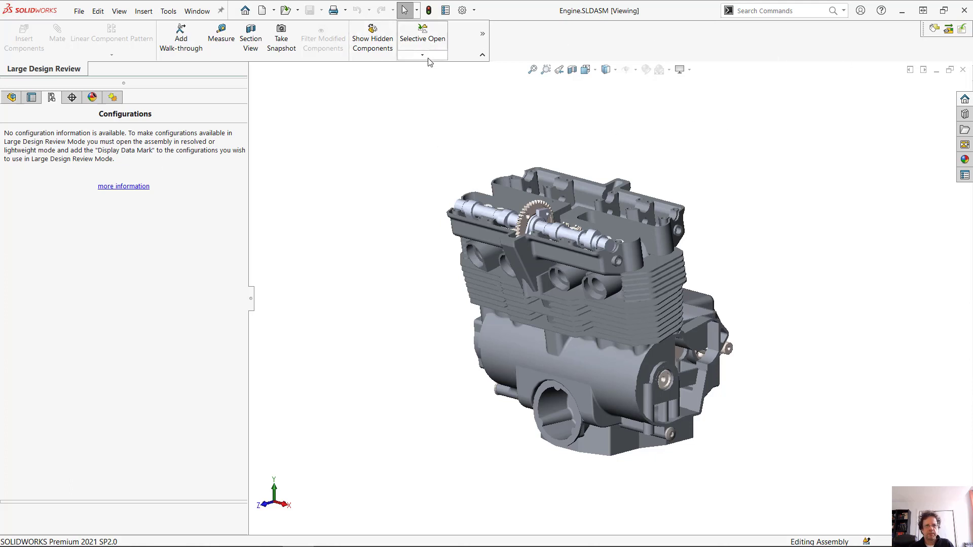
left_click(482, 34)
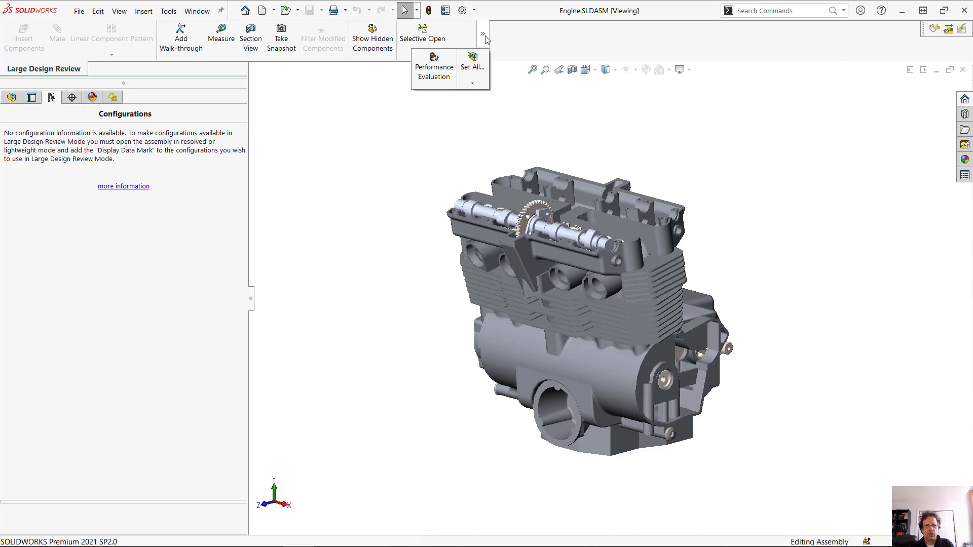
Step: Load the whole Engine assembly with Set All and expand Full [Engine] to show Exploded View1
left_click(472, 66)
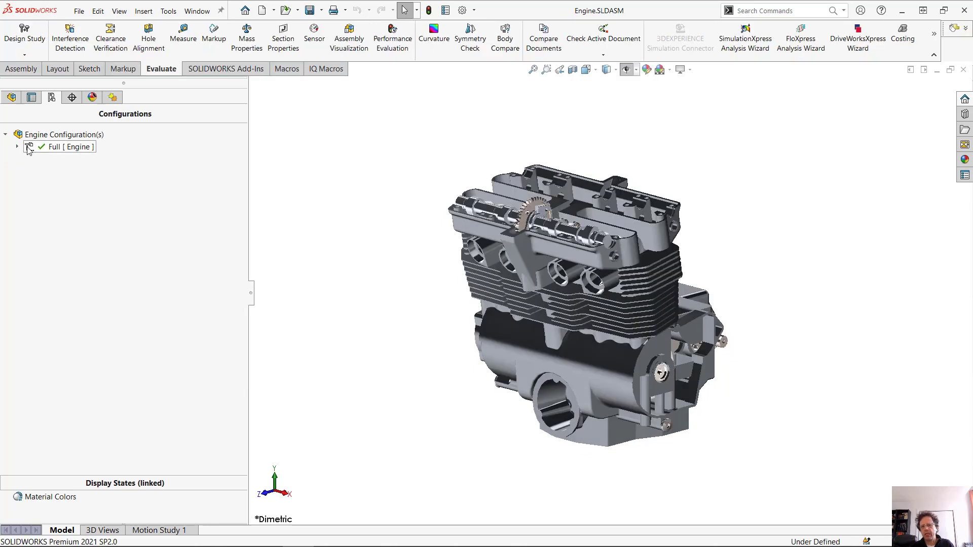
double_click(55, 148)
right_click(59, 152)
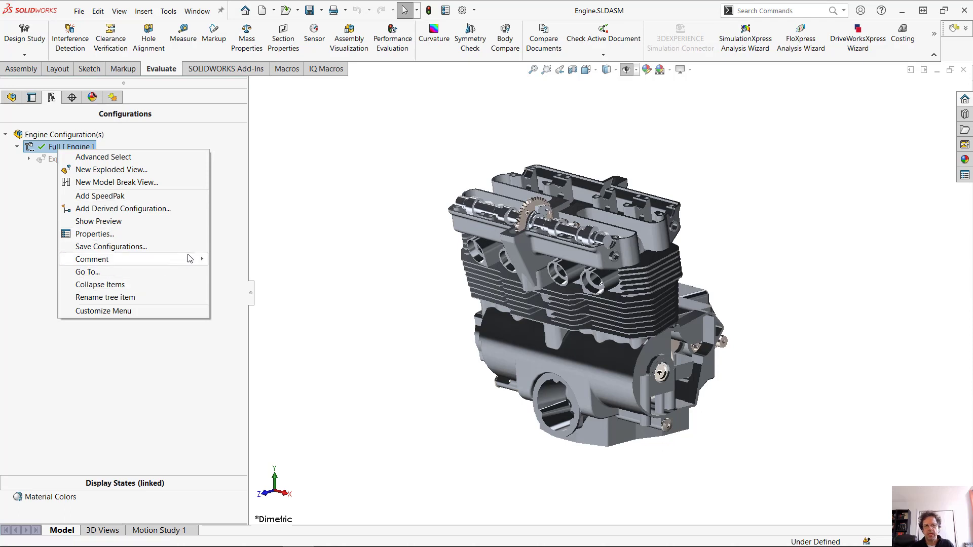
left_click(360, 168)
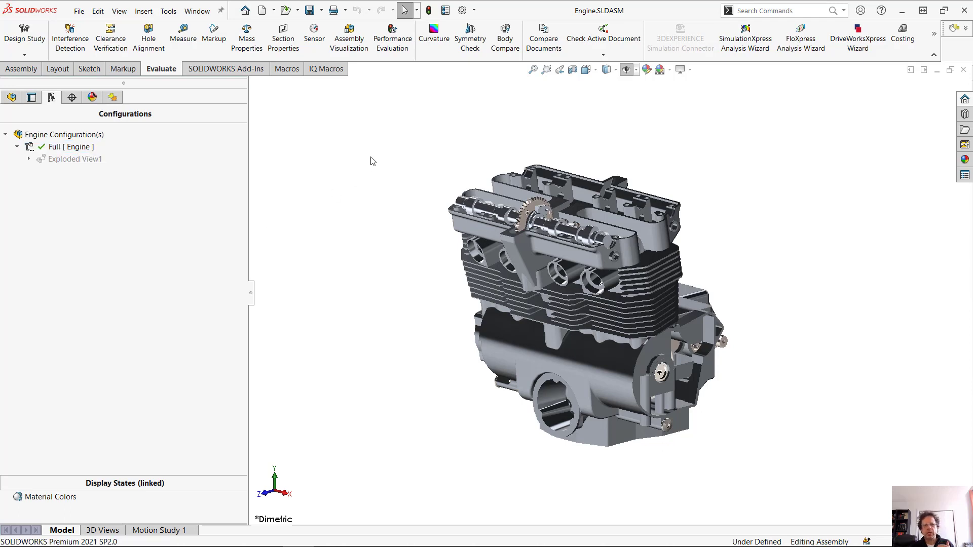
left_click(95, 134)
Step: Add a new configuration named Exploded to the Engine assembly
right_click(95, 135)
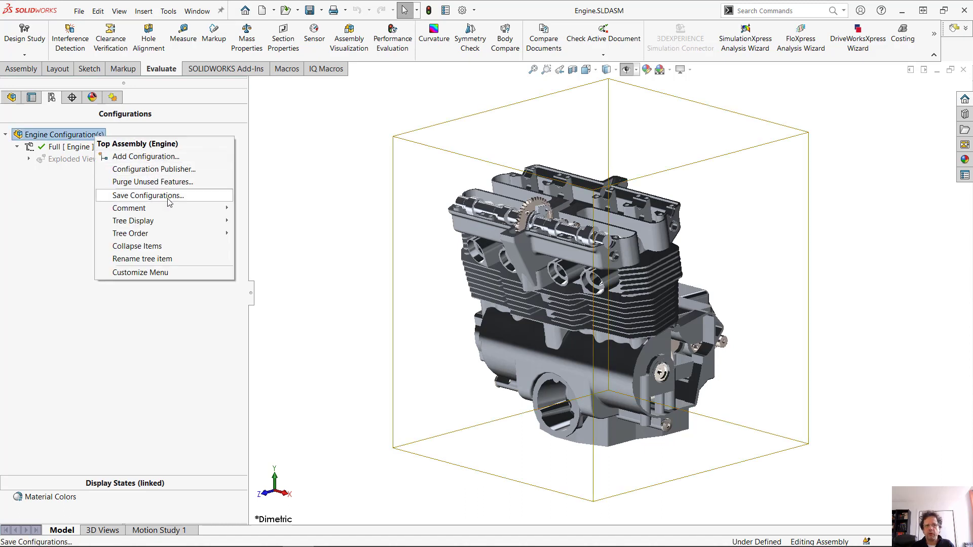
left_click(170, 157)
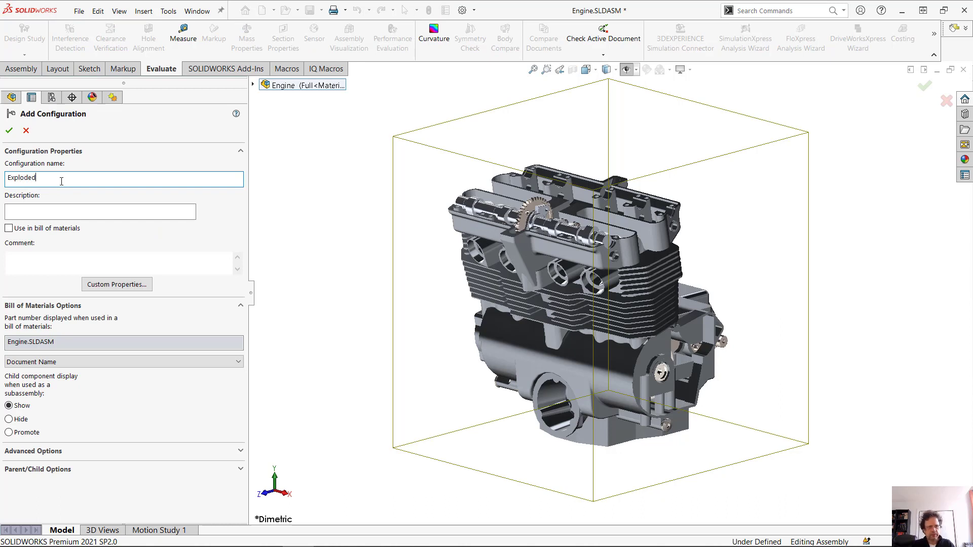
key("Return")
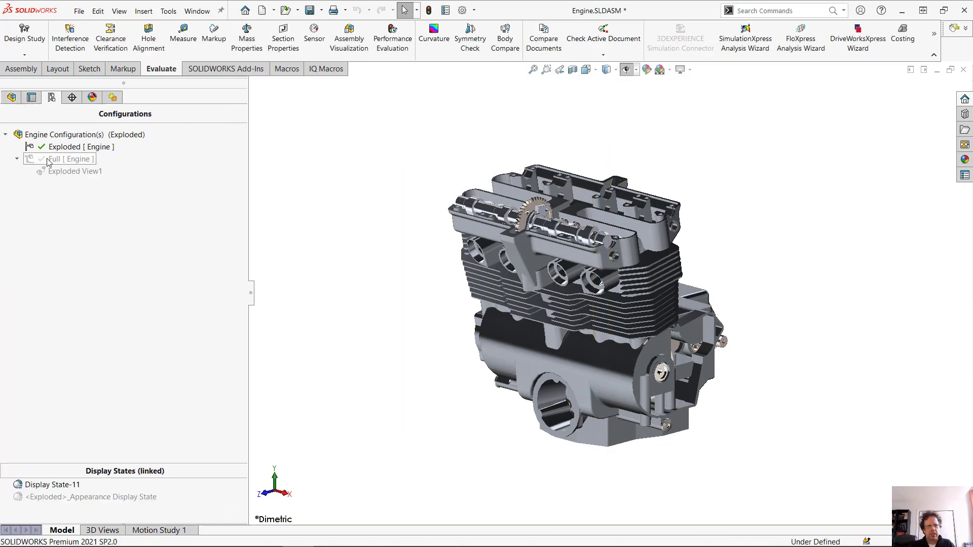
Step: Try dragging Exploded View1 into Exploded, dismiss the warning, and reactivate Full
left_click(77, 173)
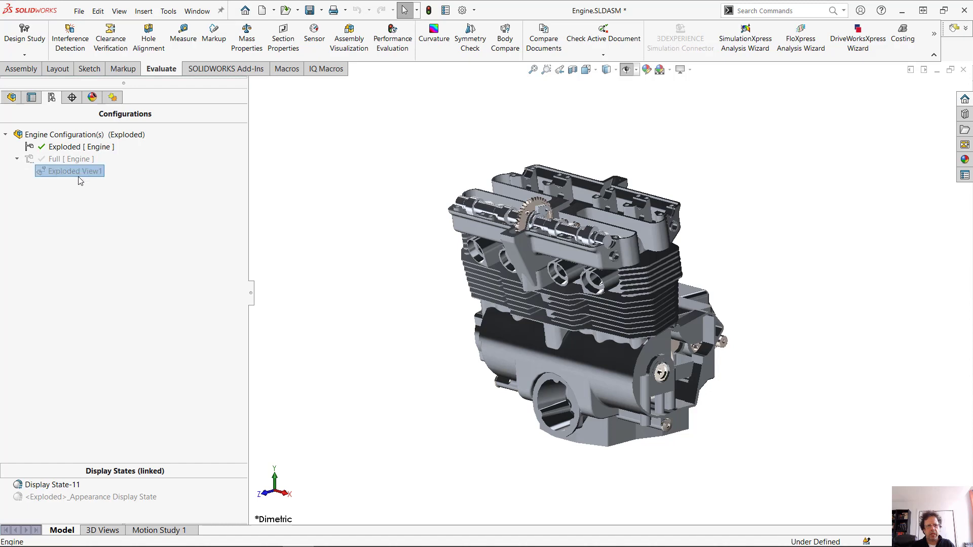
left_click_drag(71, 171, 76, 147)
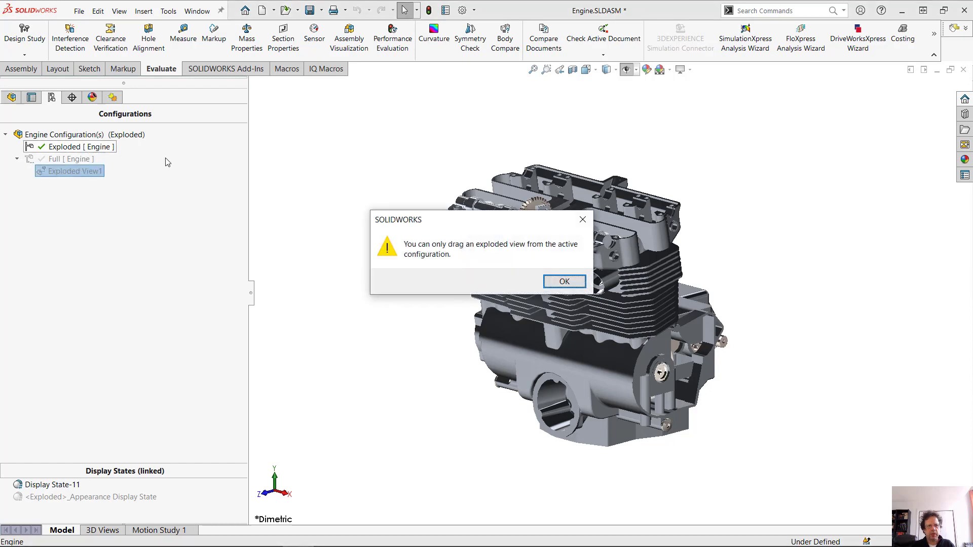
left_click(562, 281)
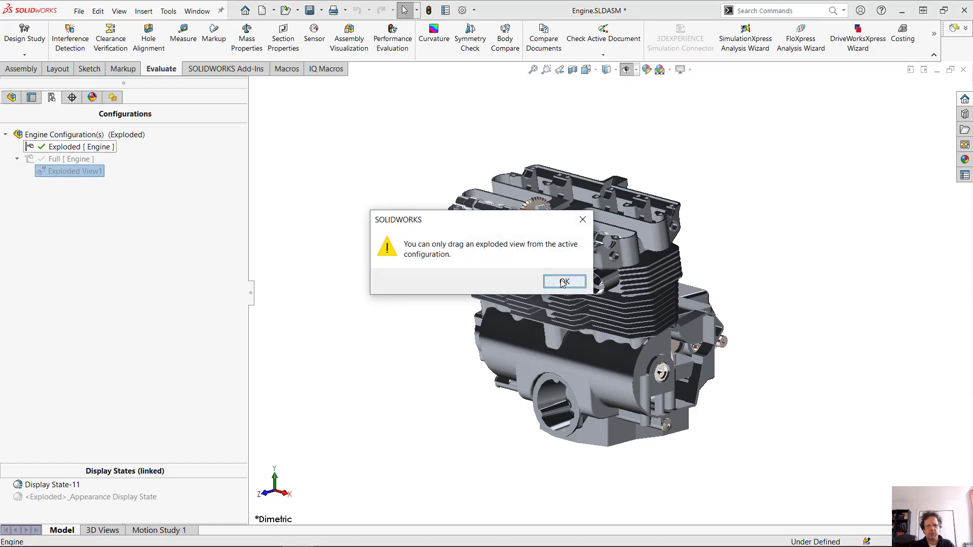
left_click(77, 163)
double_click(76, 164)
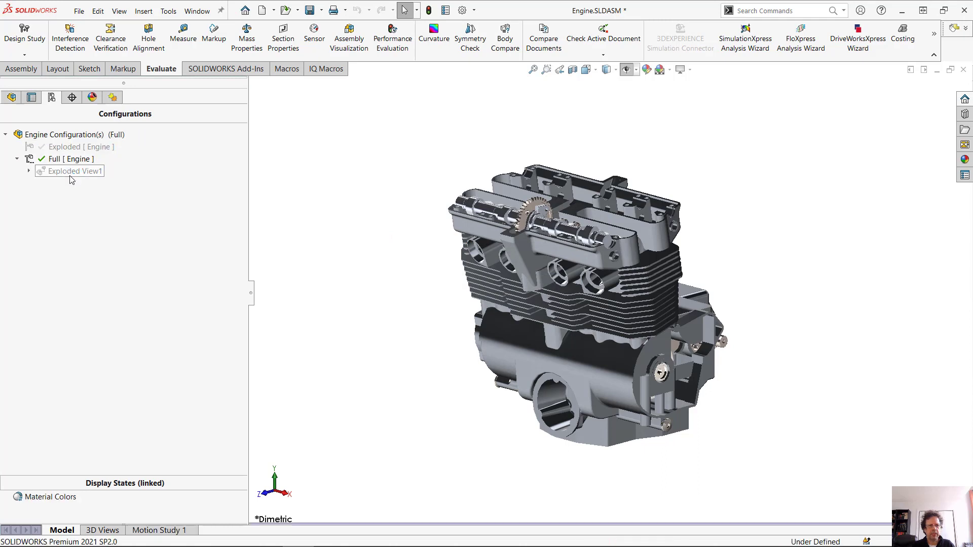
Step: Copy Exploded View1 into Exploded, preview the explosion there, then reactivate Full
left_click(39, 172)
left_click_drag(56, 172, 56, 152)
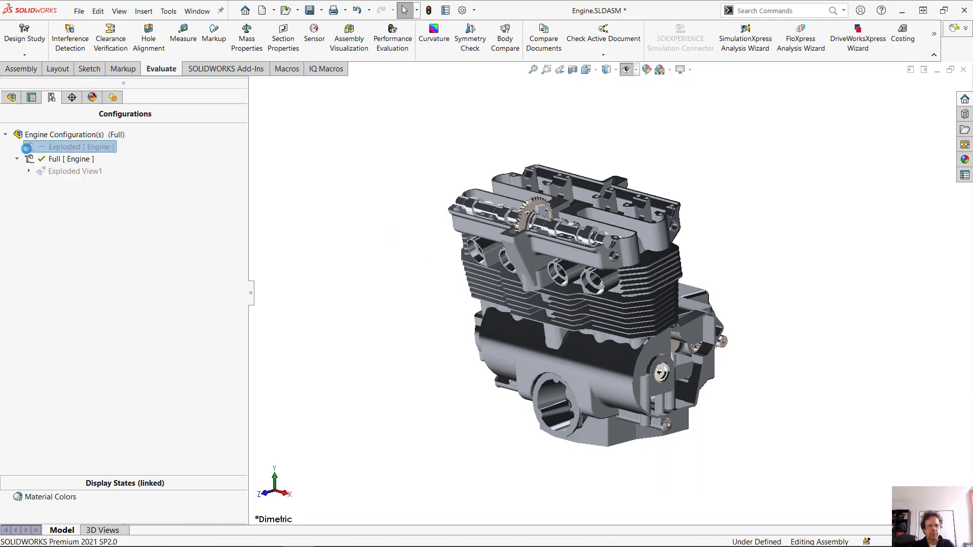
double_click(65, 147)
double_click(94, 162)
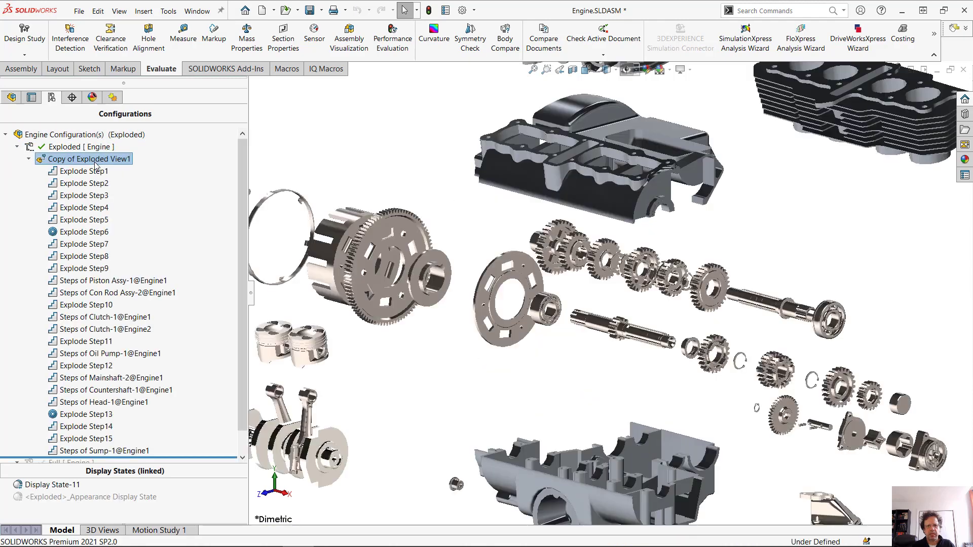
double_click(94, 162)
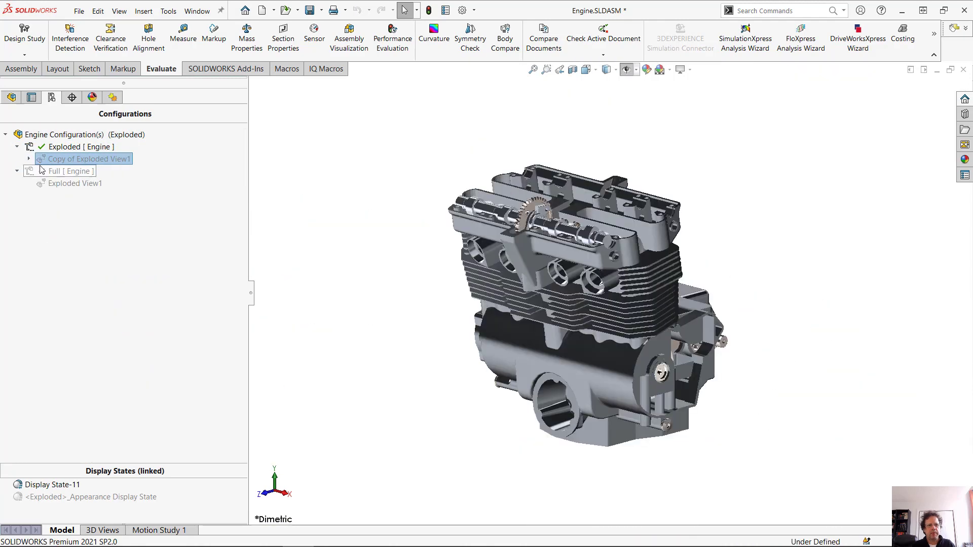
double_click(80, 173)
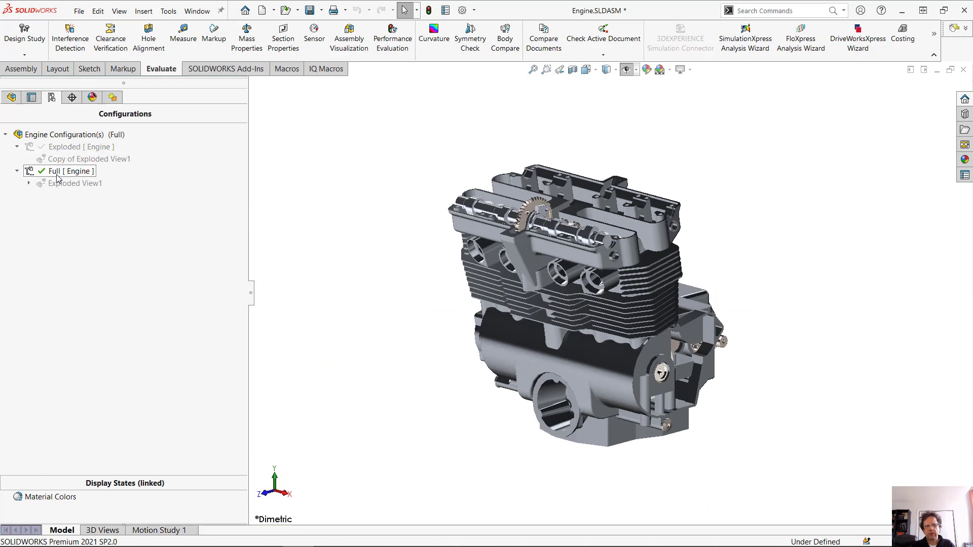
Step: Add a display data mark to the Exploded configuration and save Engine.SLDASM
right_click(77, 147)
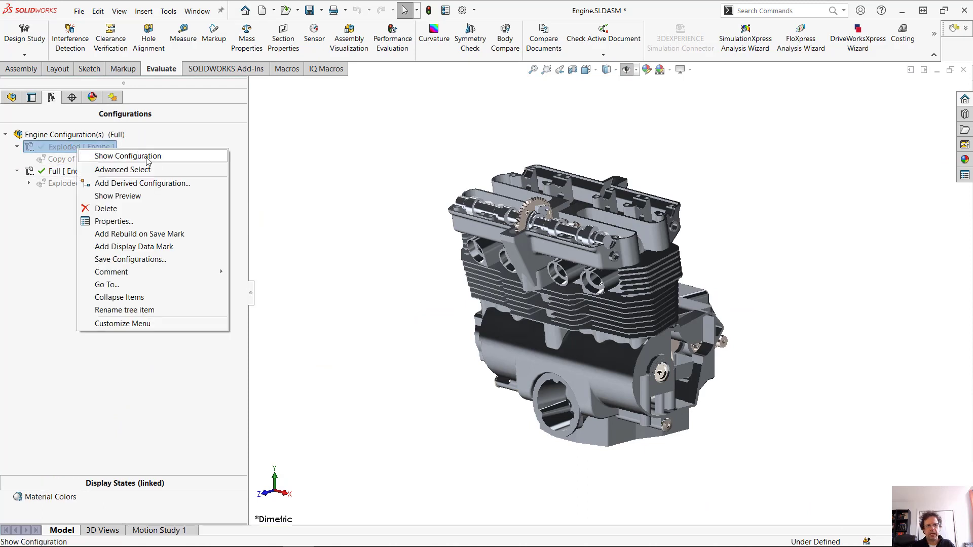
left_click(118, 248)
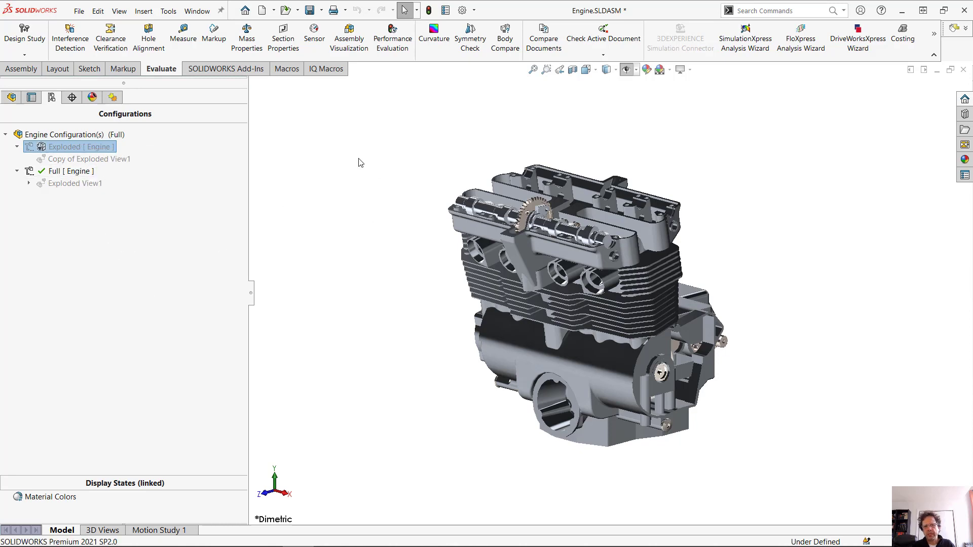
left_click(310, 10)
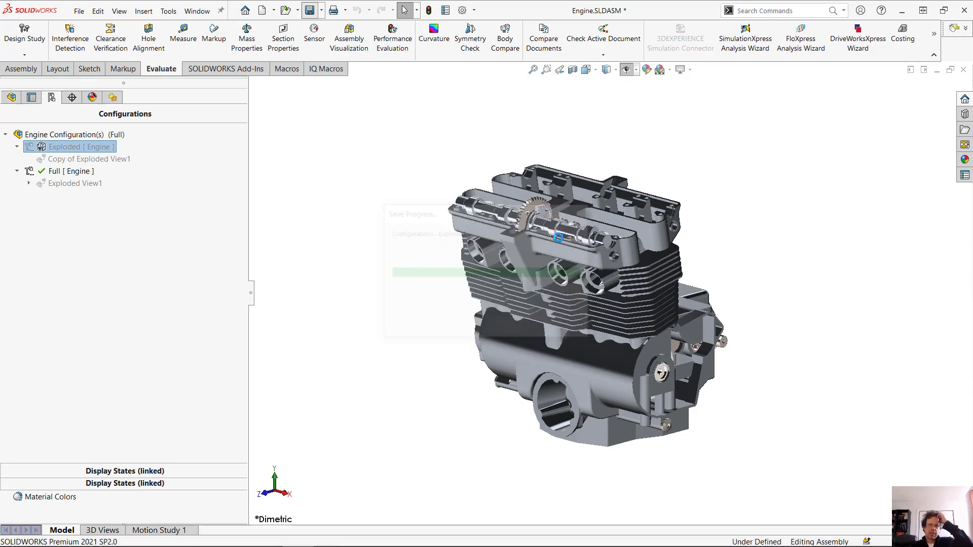
Step: Close Engine.SLDASM and reopen it in Large Design Review mode
left_click(963, 71)
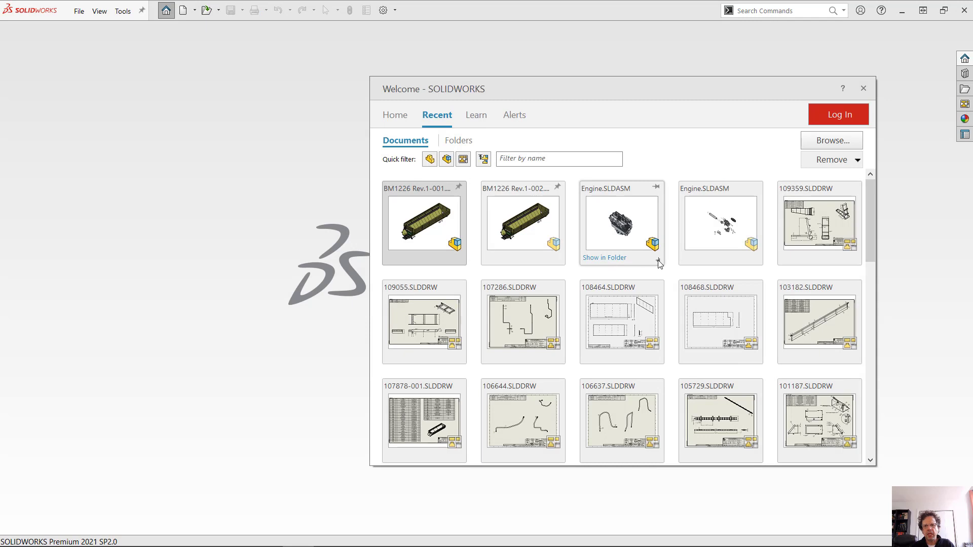
left_click(658, 261)
left_click(714, 273)
left_click(710, 286)
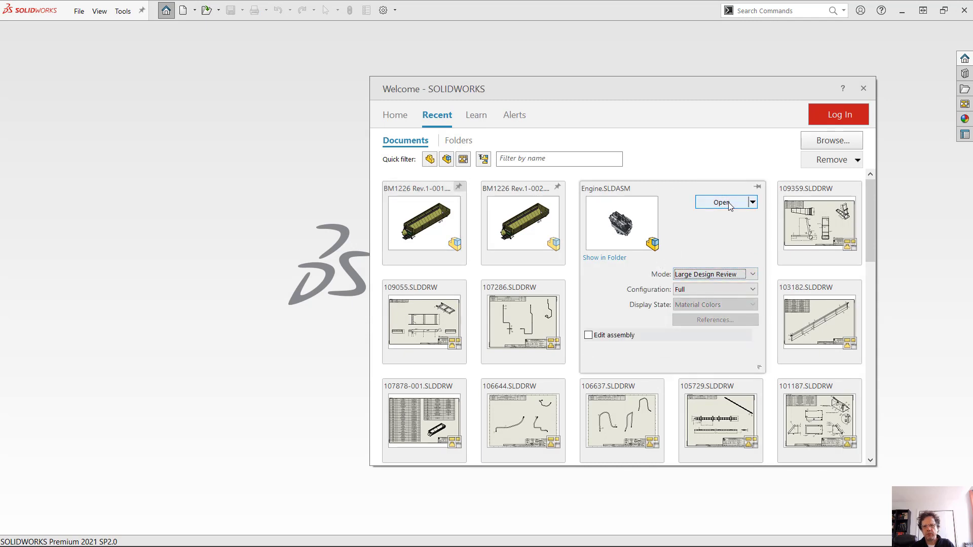
left_click(721, 203)
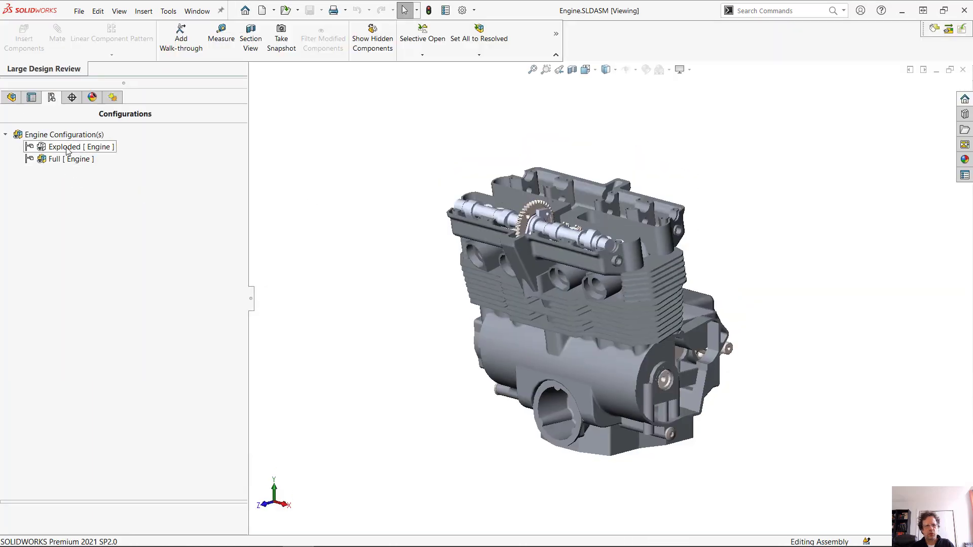
Step: Activate the Exploded configuration, select Full, and load all components fully resolved
left_click(65, 148)
double_click(67, 150)
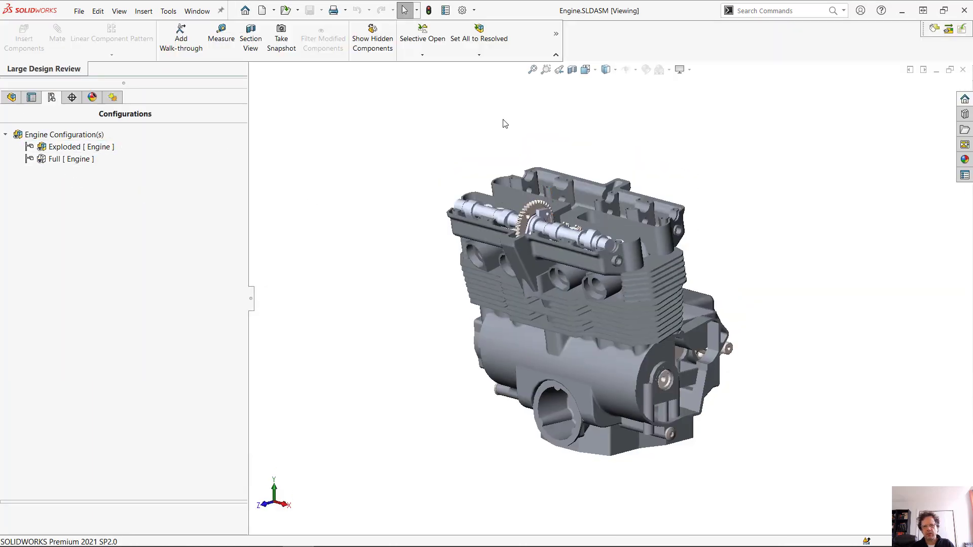
left_click(68, 159)
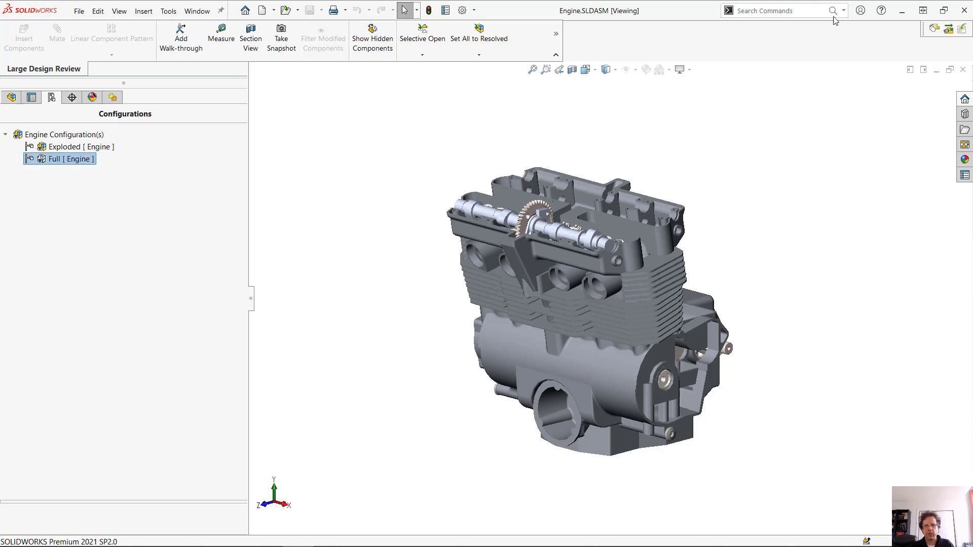
left_click(556, 34)
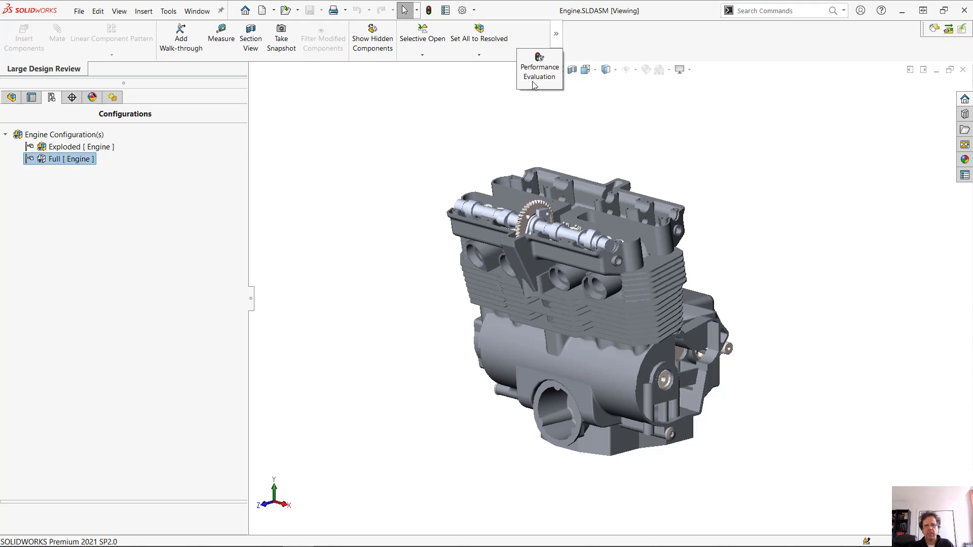
left_click(484, 46)
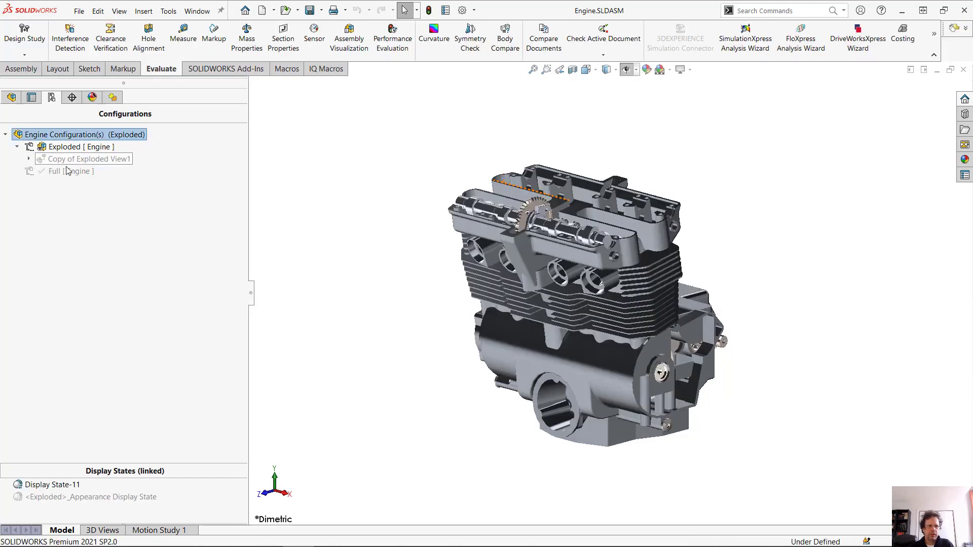
Step: Explode the engine with Copy of Exploded View1, reactivate Full, zoom to fit, and save
double_click(58, 161)
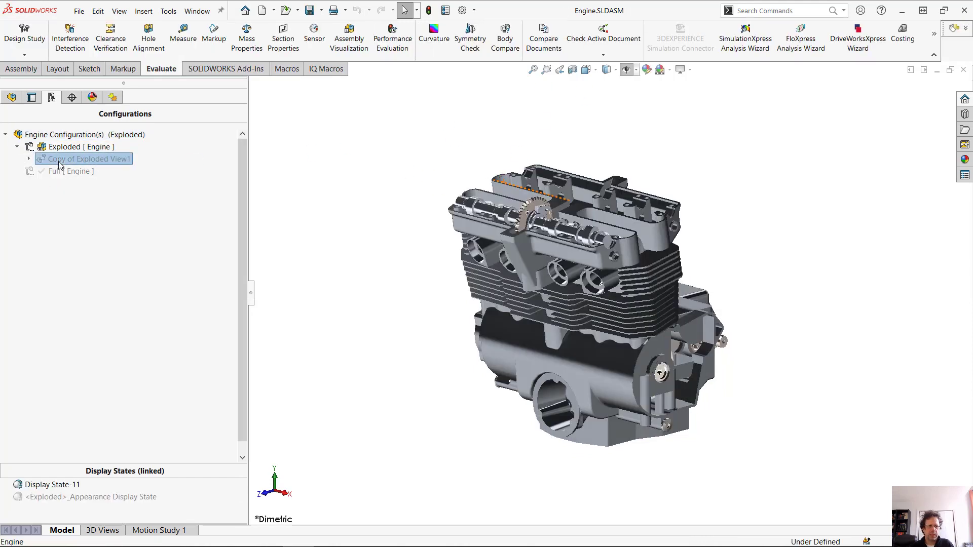
scroll(501, 277, "up", 8)
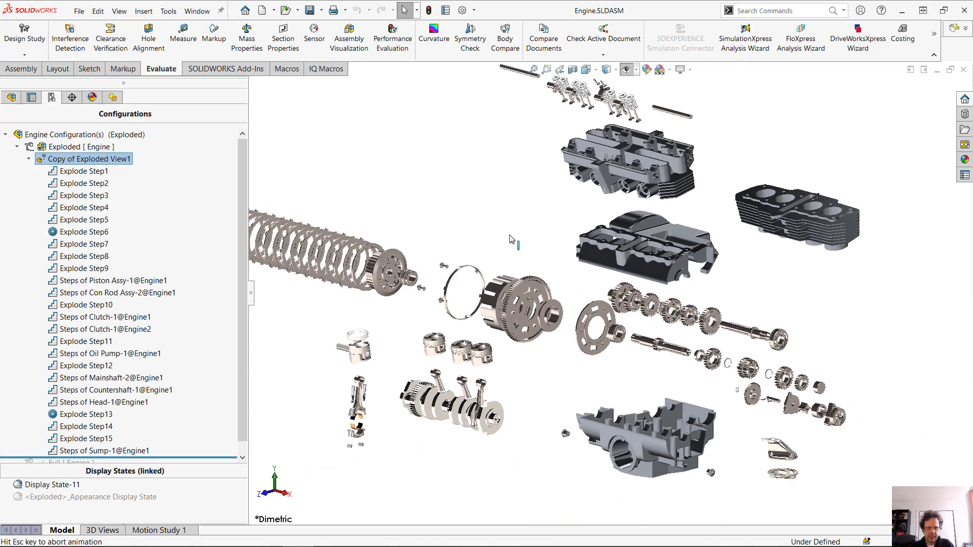
left_click(17, 147)
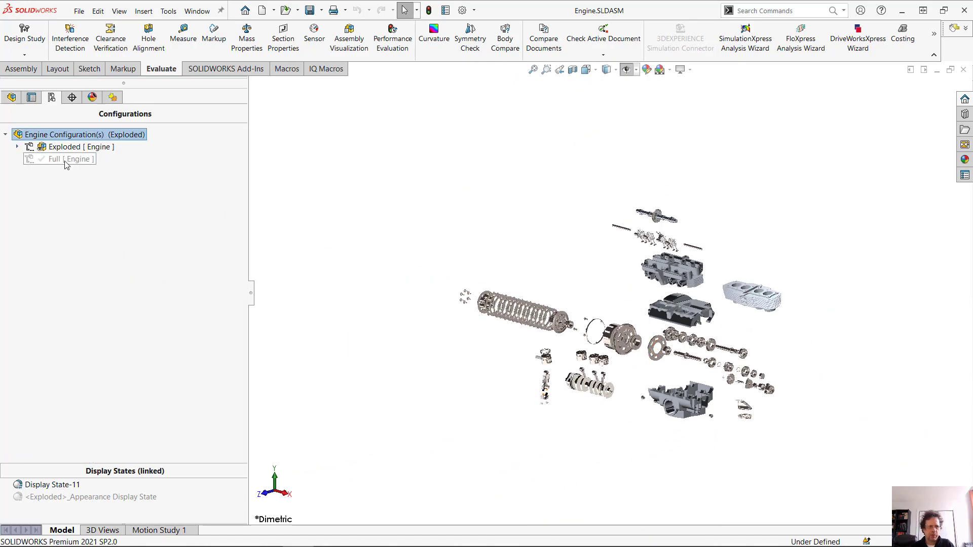
double_click(66, 161)
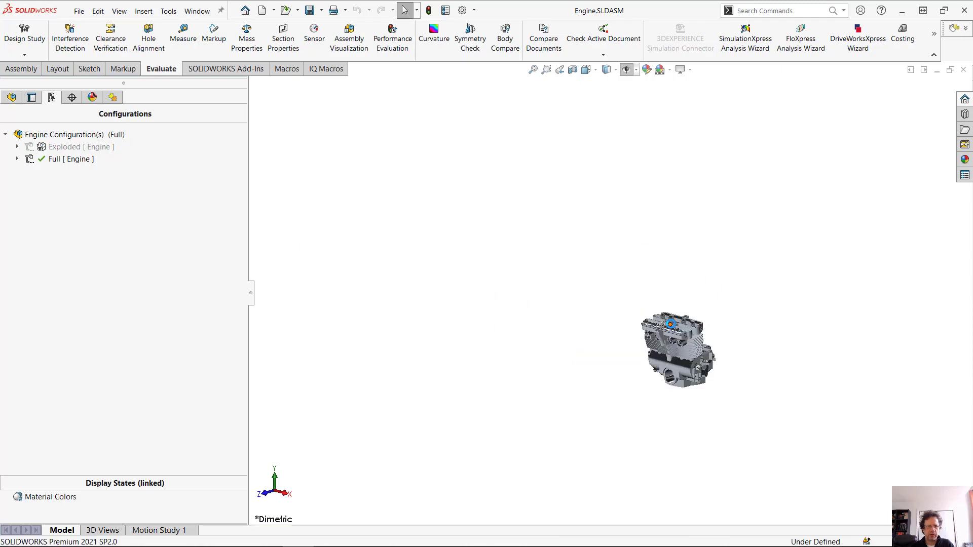
key("f")
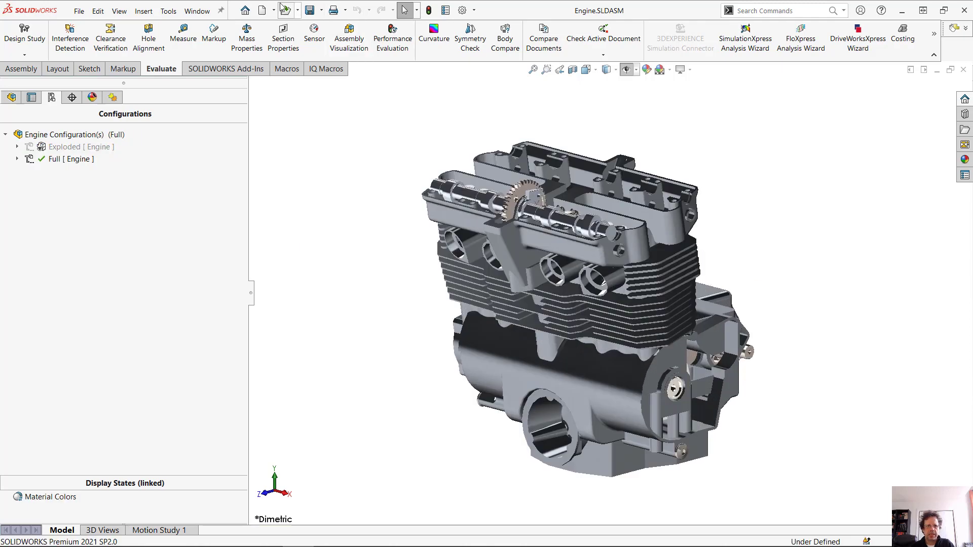
left_click(310, 11)
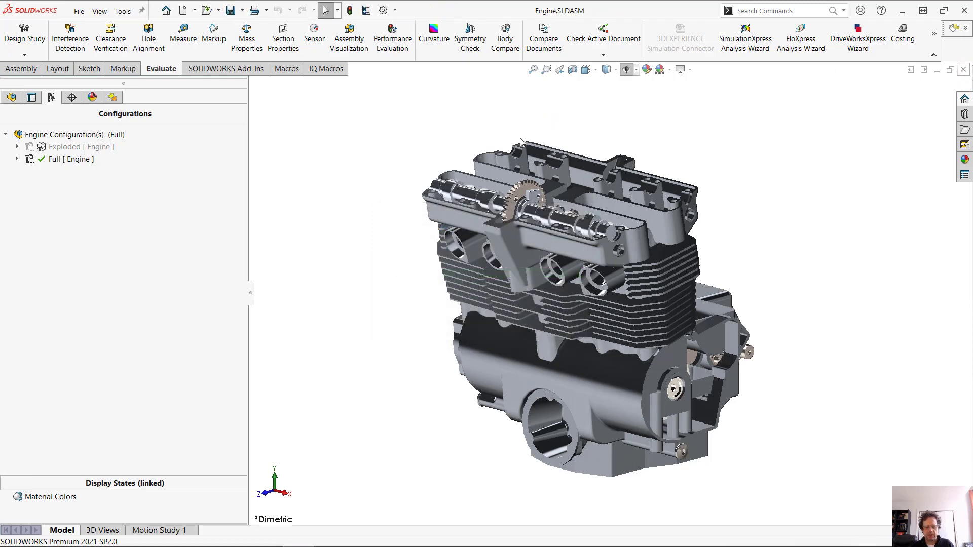
Step: Close Engine.SLDASM with Ctrl+W and reopen it in Large Design Review mode
key("ctrl+w")
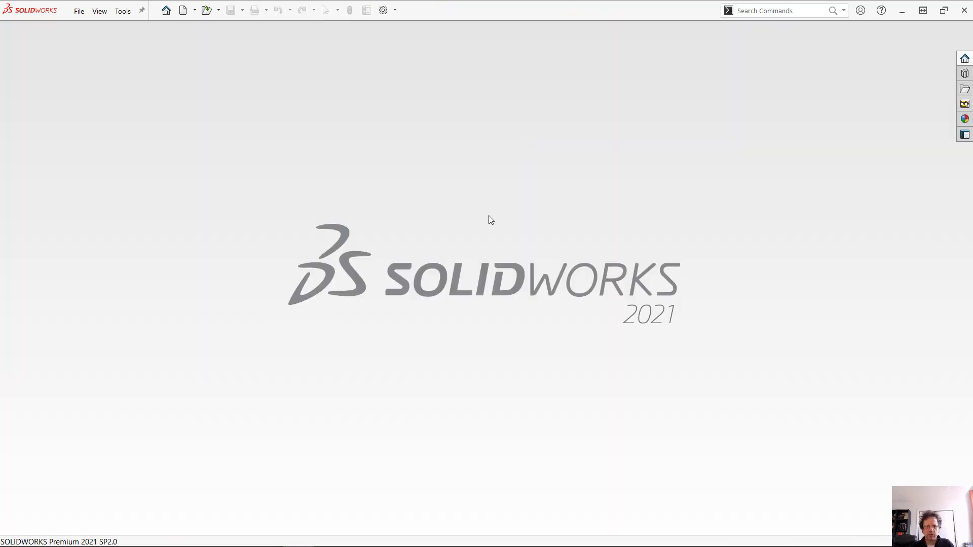
left_click(658, 261)
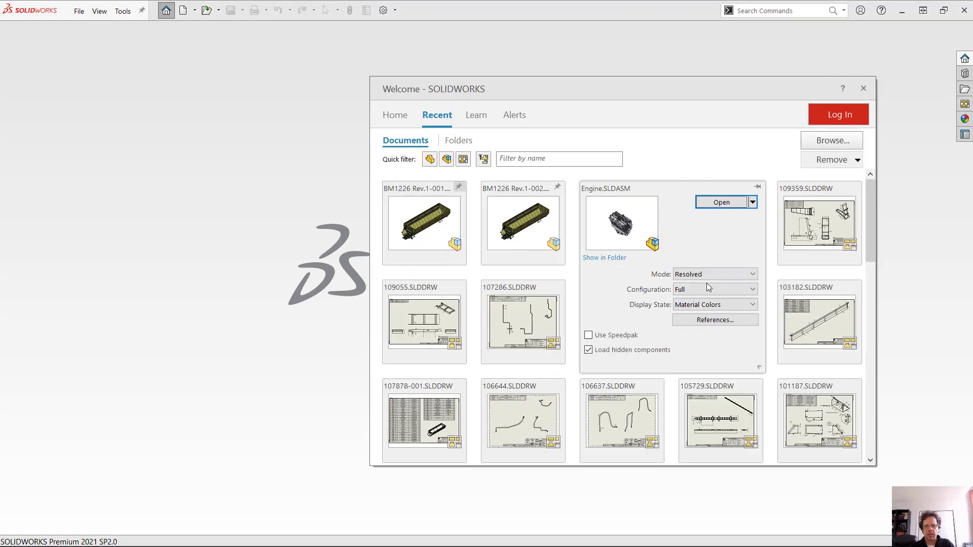
left_click(710, 275)
left_click(701, 286)
left_click(730, 203)
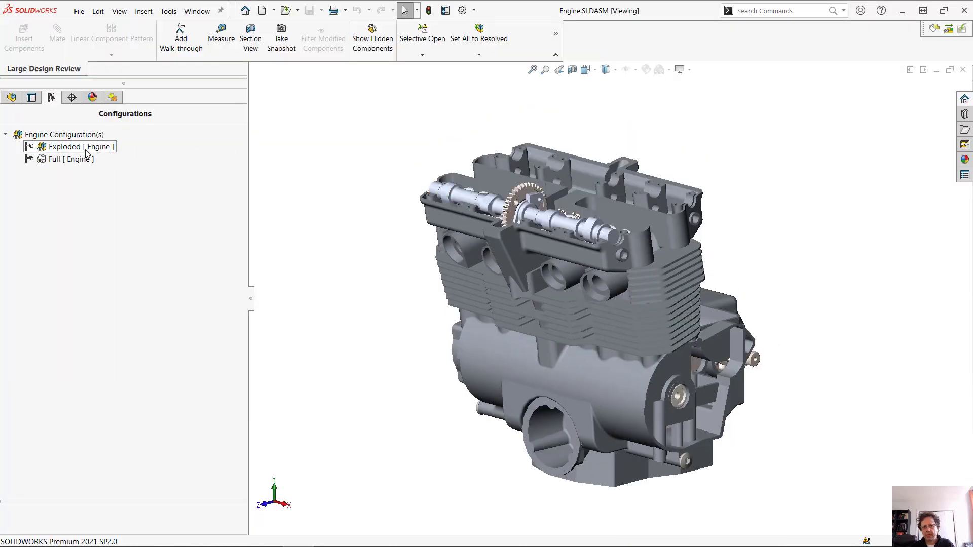
Step: Switch the active configuration back and forth between Full and Exploded
double_click(59, 159)
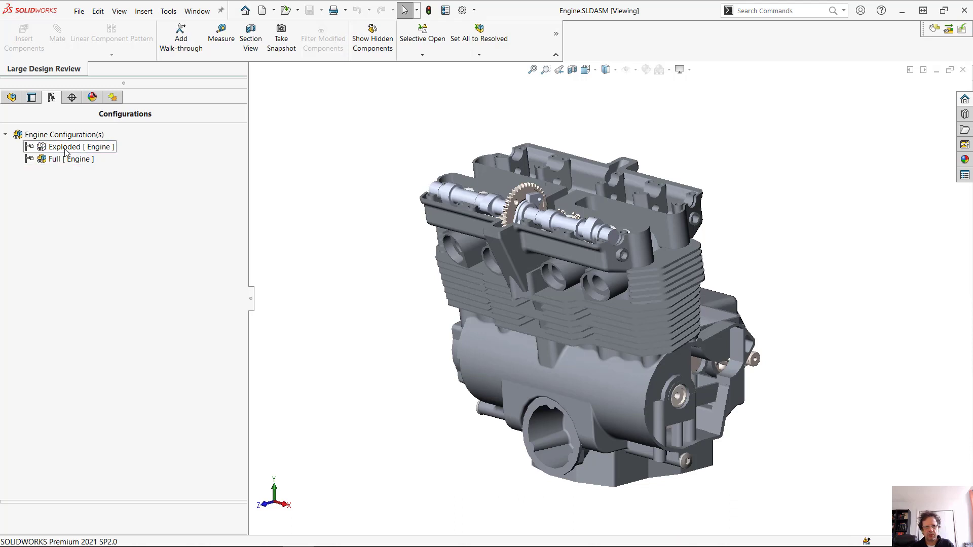
double_click(66, 148)
double_click(68, 158)
double_click(69, 150)
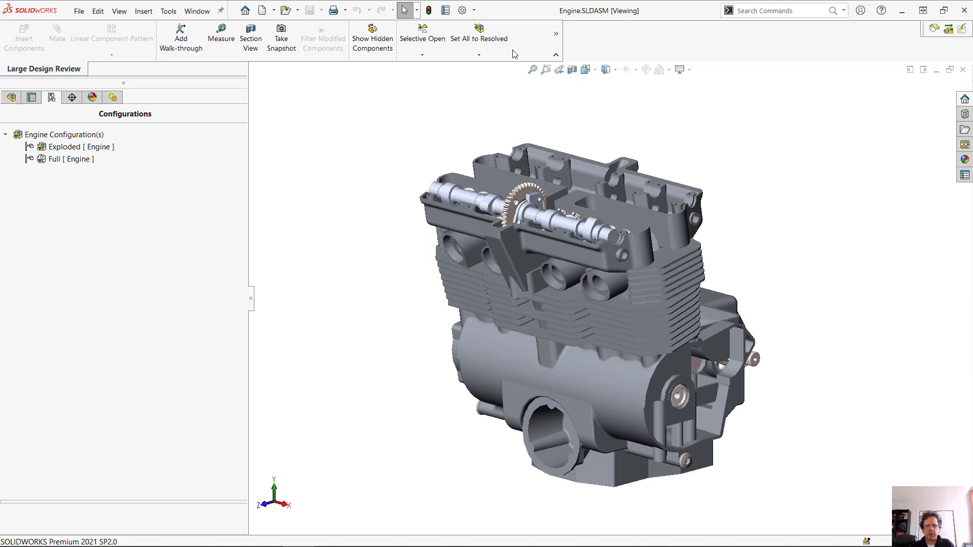
Step: Resolve all components, explode the engine with Copy of Exploded View1, and save
left_click(488, 46)
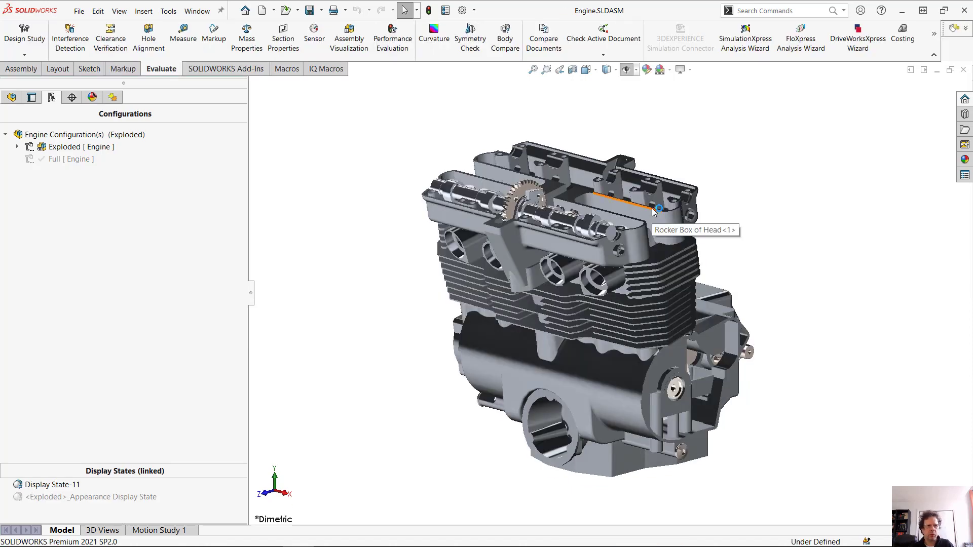
left_click(17, 146)
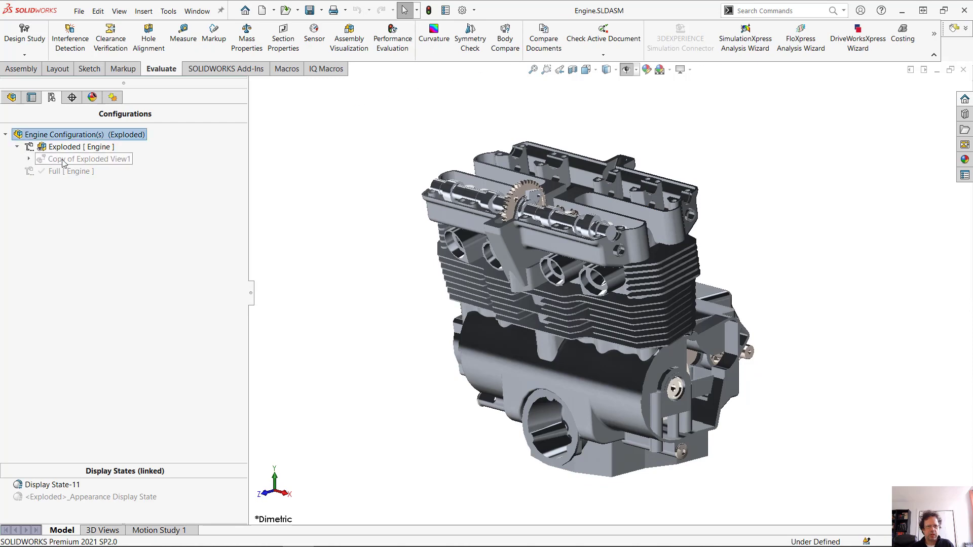
double_click(63, 160)
scroll(455, 310, "up", 5)
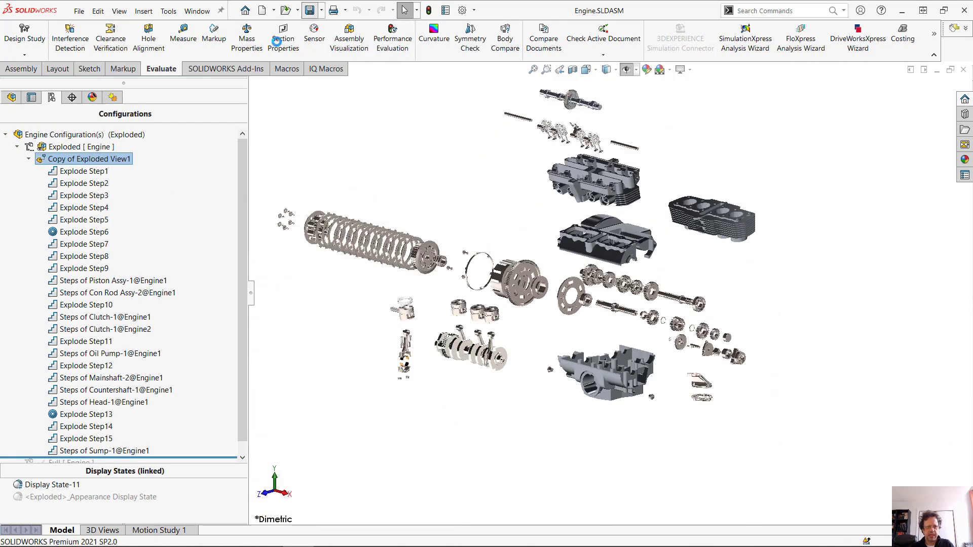
left_click(311, 11)
Step: Reactivate the Full configuration and save the assembly again
scroll(241, 266, "down", 1)
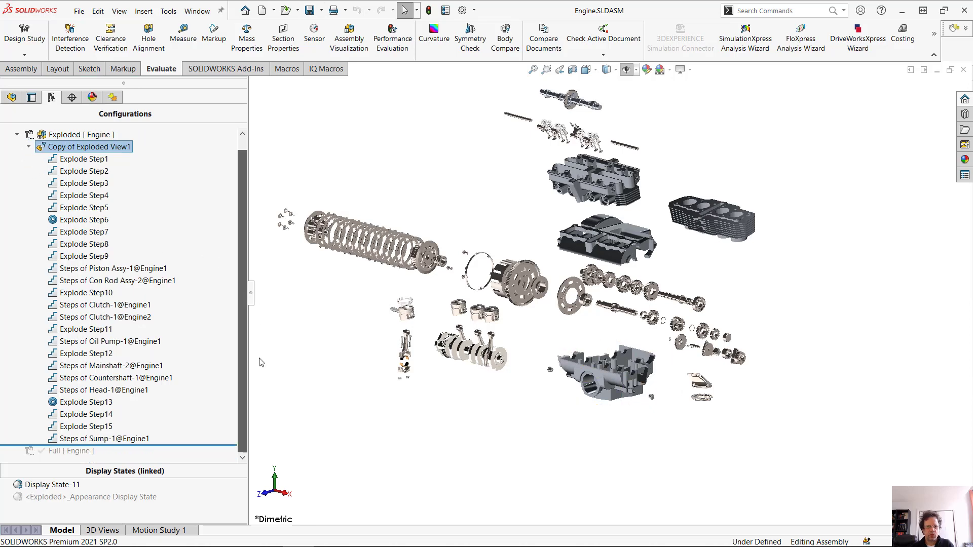
double_click(80, 452)
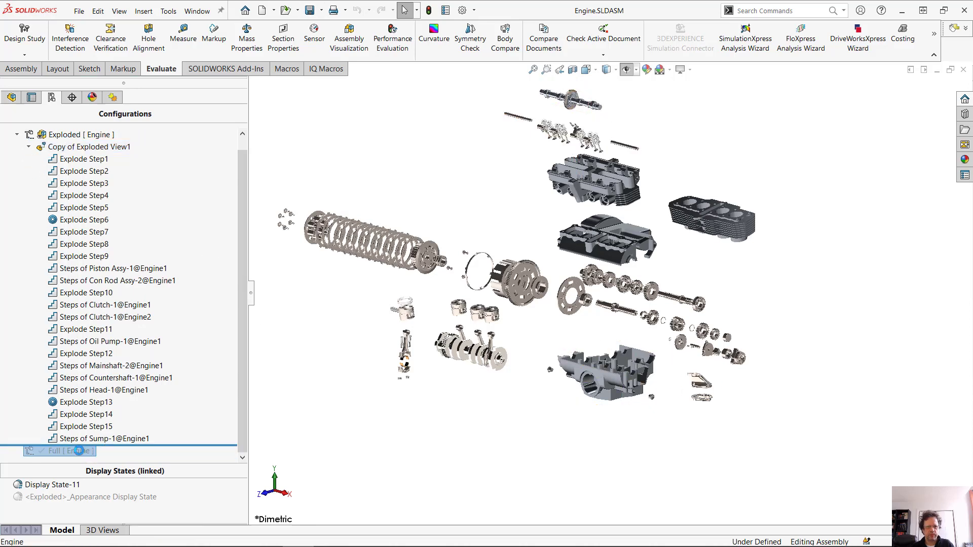
left_click(310, 10)
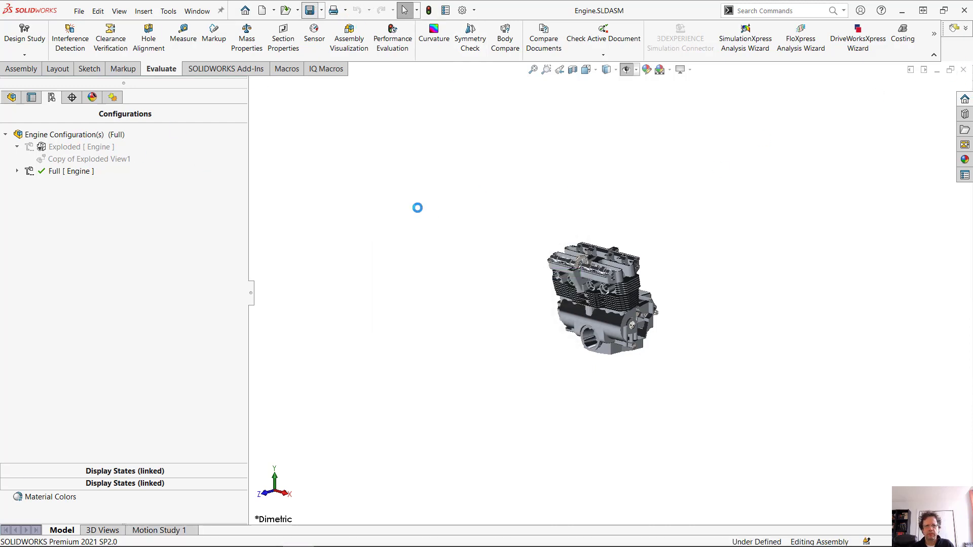
Step: Close Engine.SLDASM and reopen it from Welcome in Large Design Review mode
key("ctrl+w")
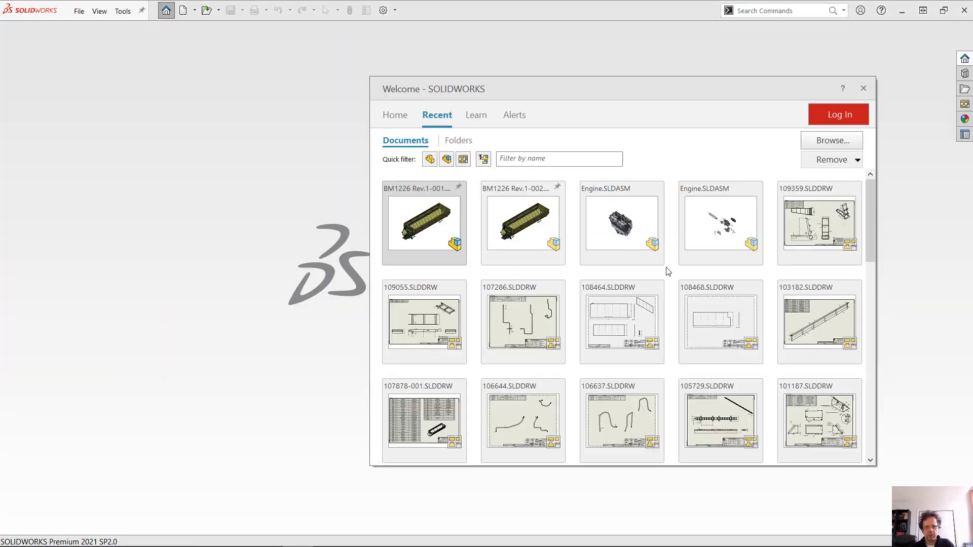
mouse_move(661, 266)
left_click(720, 274)
left_click(704, 304)
left_click(730, 203)
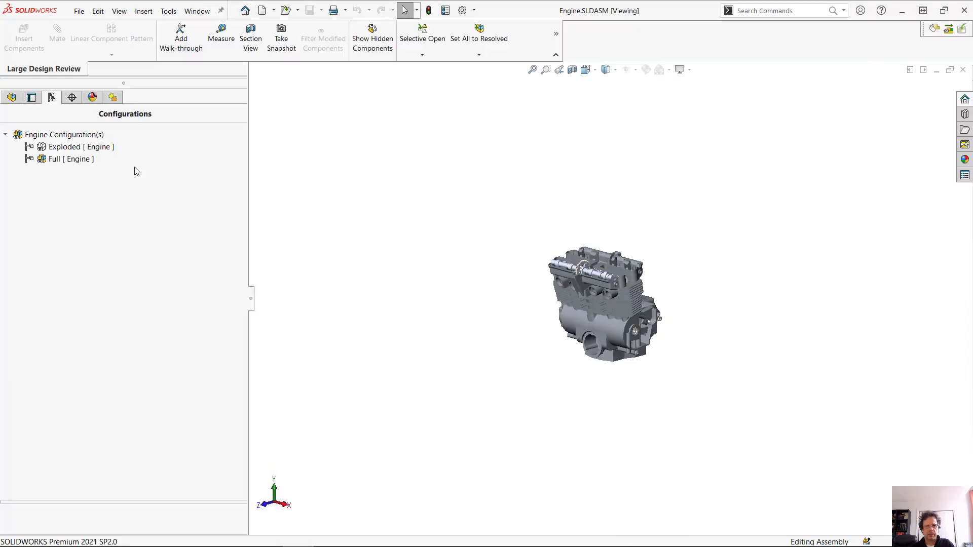
Step: Toggle between the Exploded and Full configurations, ending with Full active
double_click(67, 152)
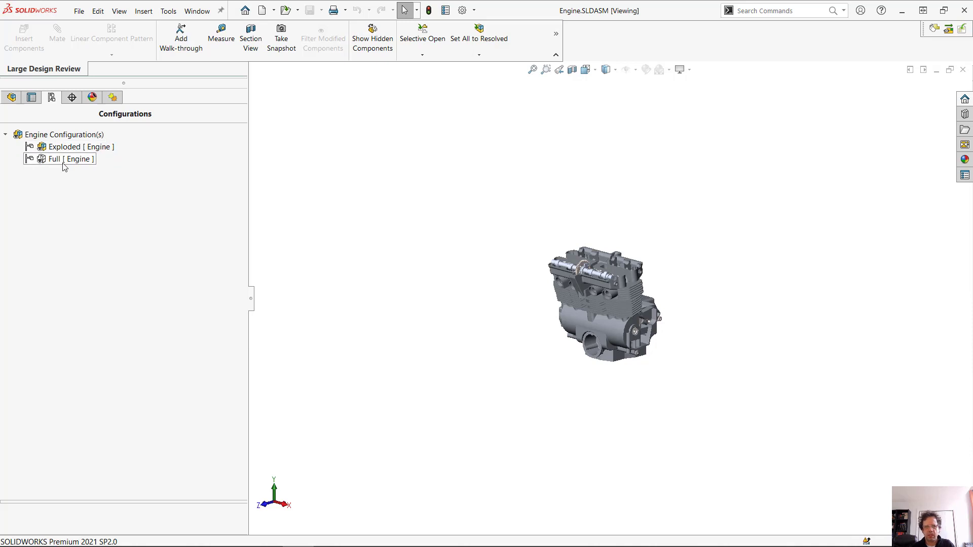
left_click(63, 161)
double_click(64, 161)
double_click(64, 146)
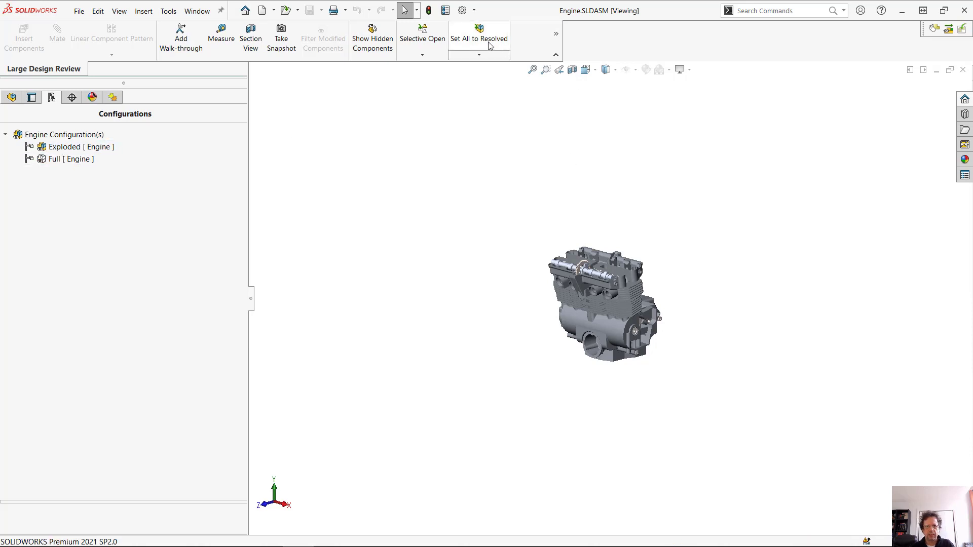
double_click(68, 159)
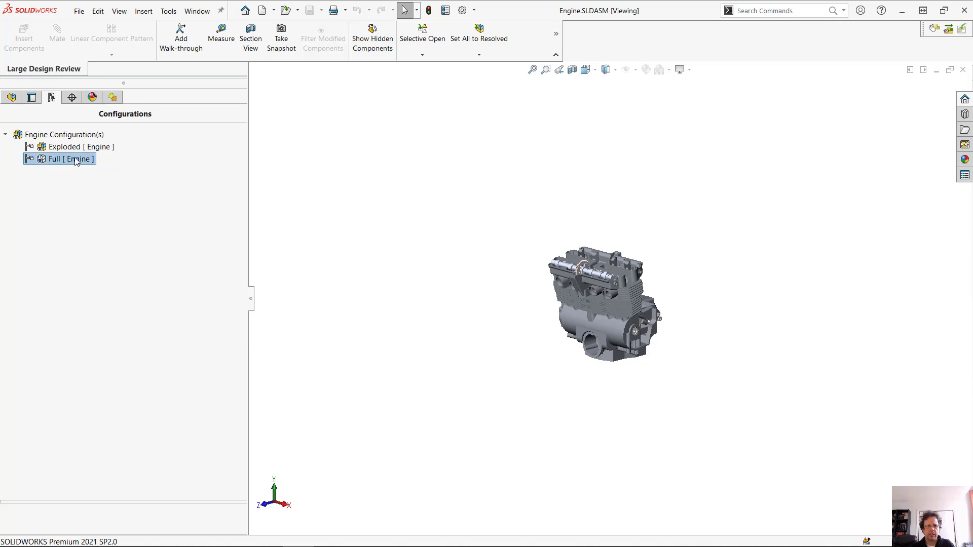
Step: Resolve all components, activate Exploded with Copy of Exploded View1 exploding the engine, and save
left_click(491, 46)
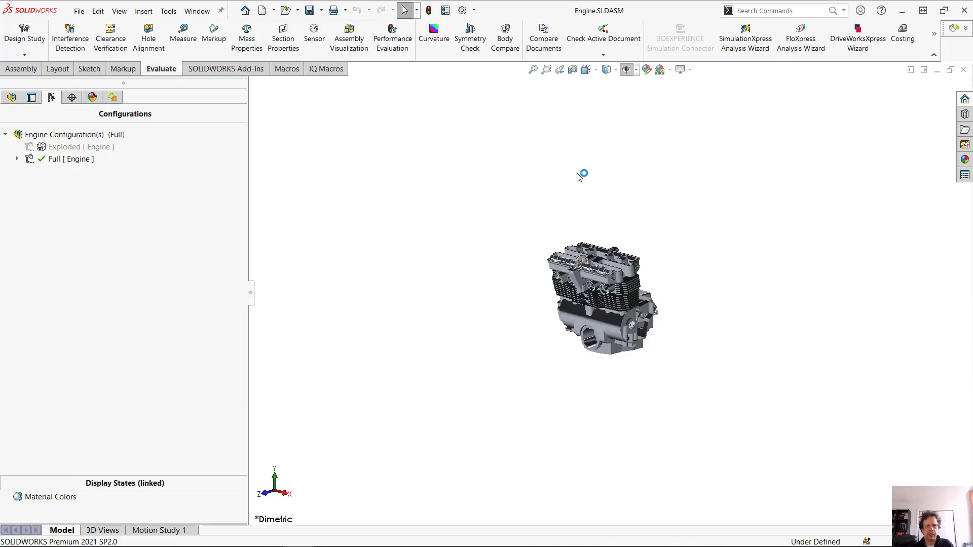
double_click(69, 147)
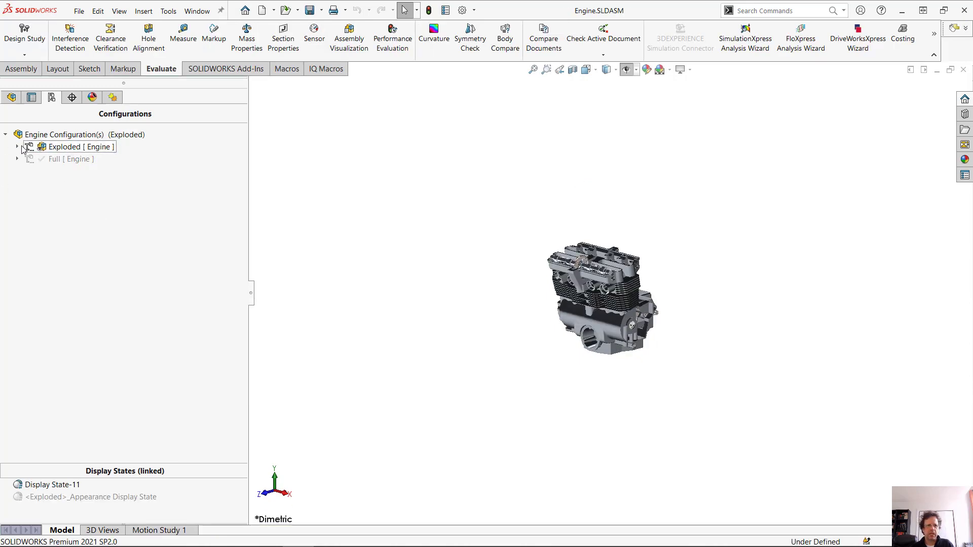
left_click(17, 147)
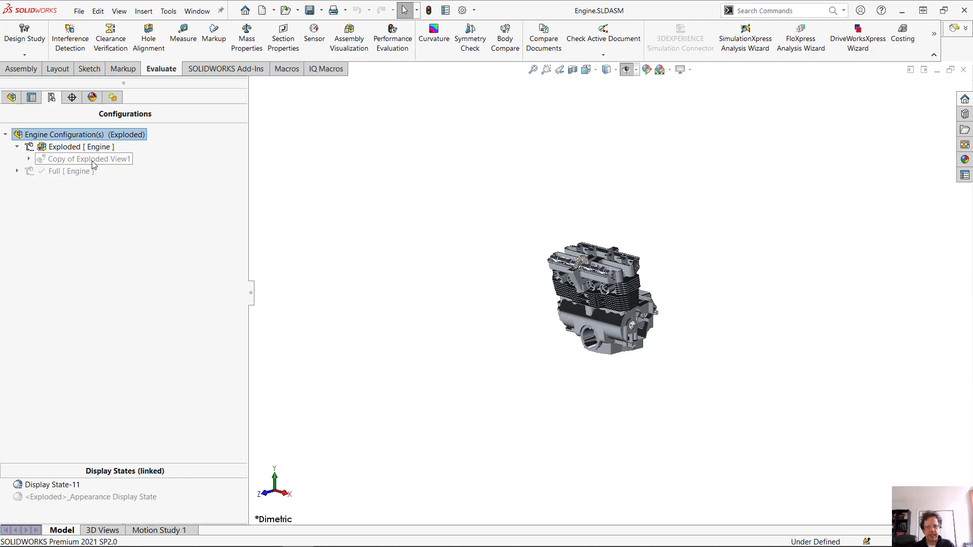
double_click(93, 160)
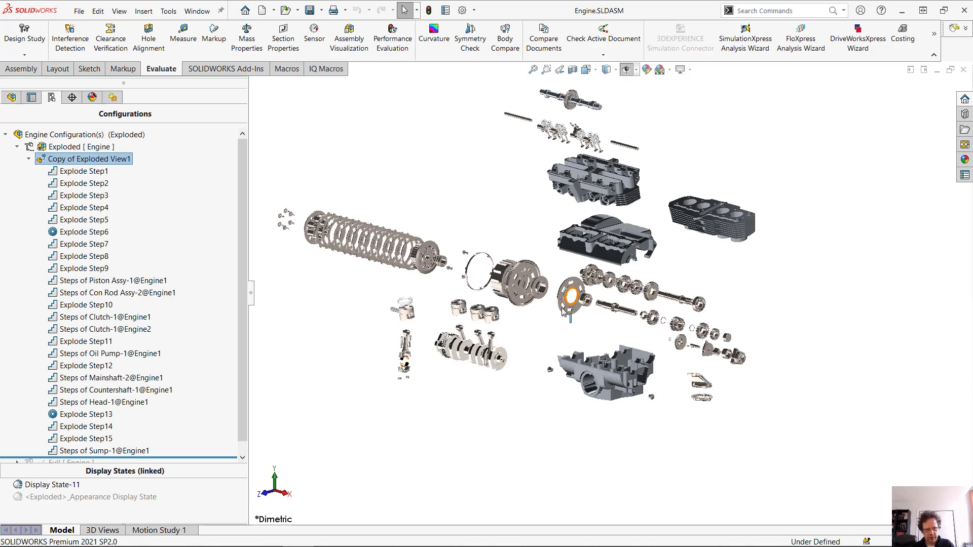
scroll(123, 241, "down", 1)
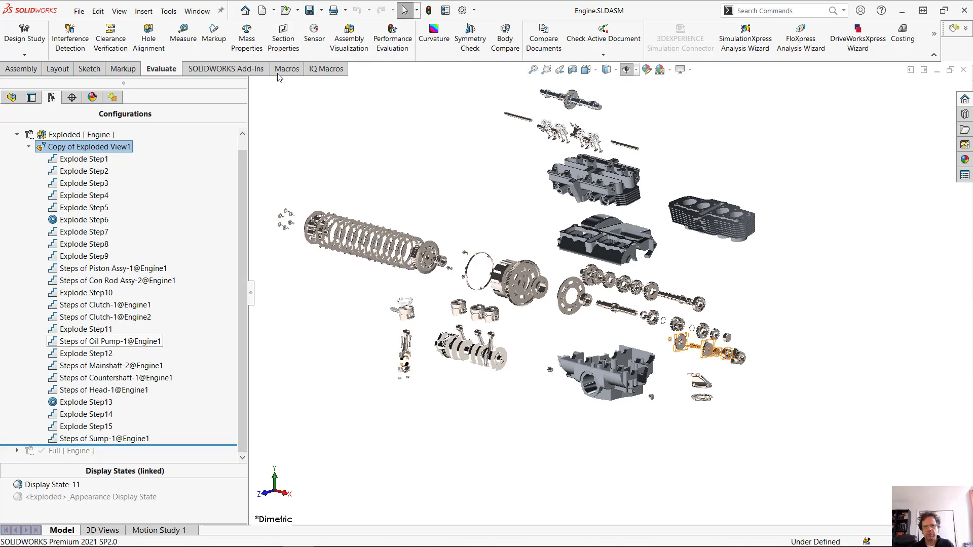
left_click(309, 11)
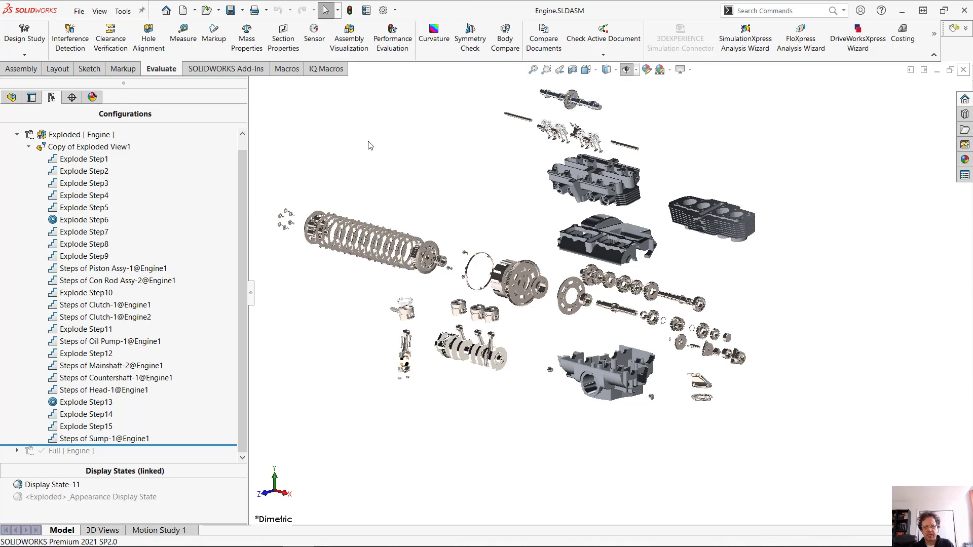
Step: Close Engine.SLDASM and reopen it from the Recent list in Large Design Review mode
key("ctrl+w")
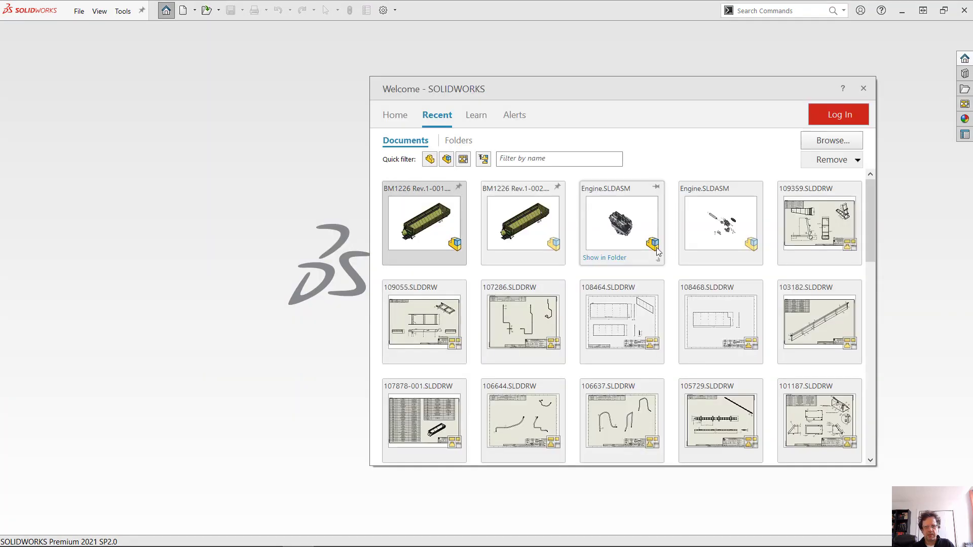
left_click(719, 223)
left_click(716, 273)
left_click(709, 284)
left_click(721, 205)
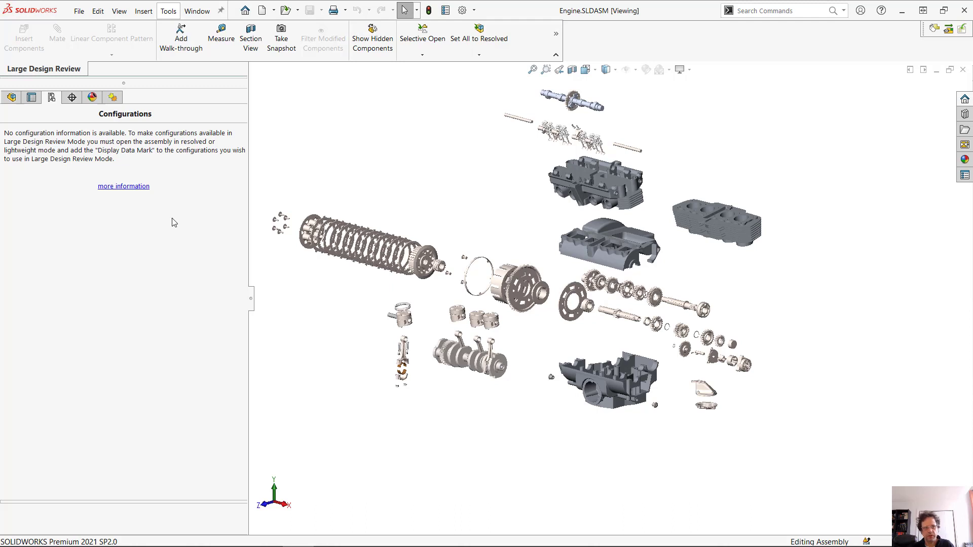
Step: Set all Engine.SLDASM components to Resolved so Exploded and Full configurations appear
left_click(504, 27)
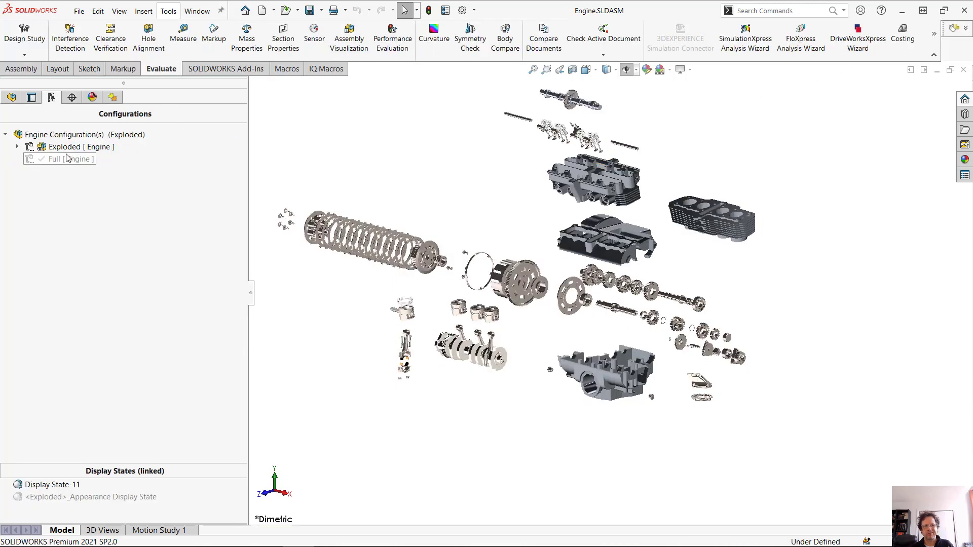
Step: Add a display data mark to Full, remove Exploded's mark, and save the assembly
right_click(51, 161)
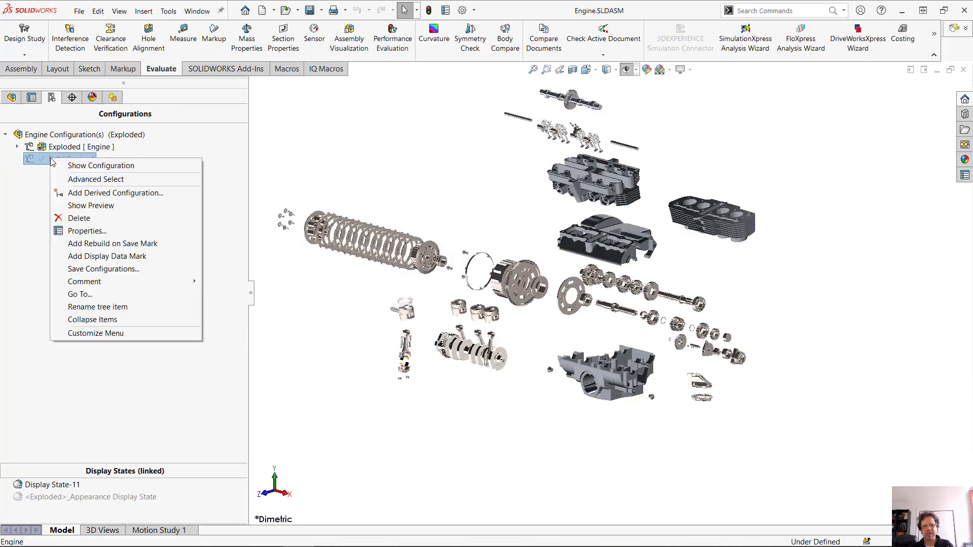
left_click(102, 257)
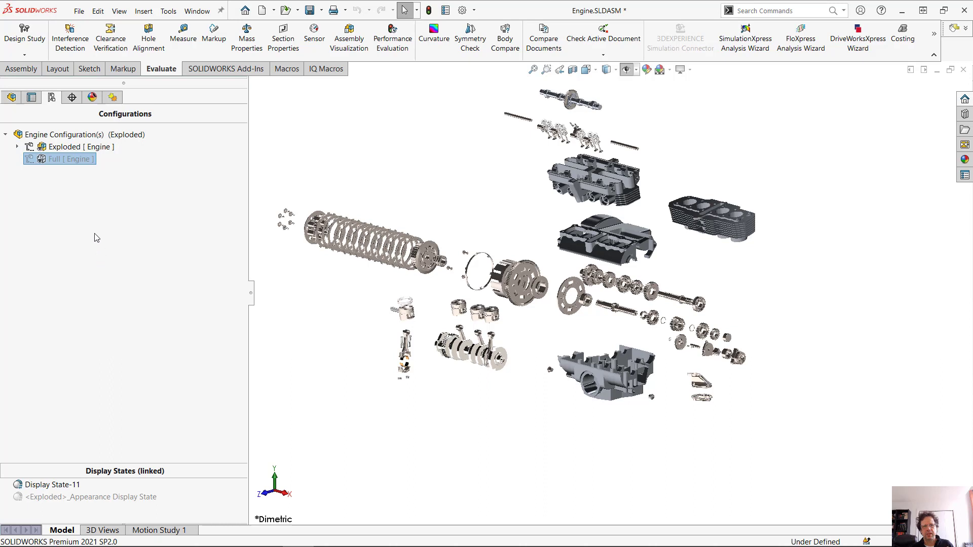
right_click(71, 147)
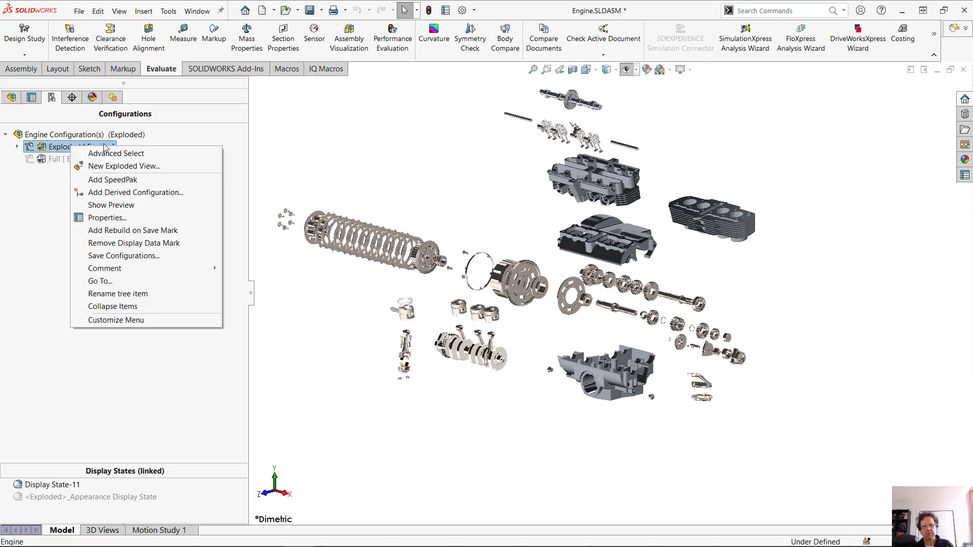
left_click(158, 243)
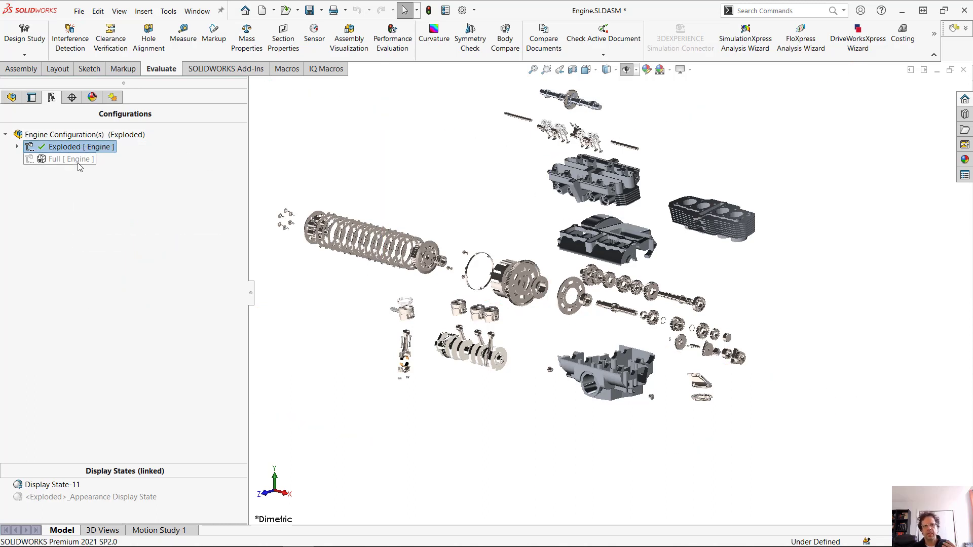
left_click(309, 10)
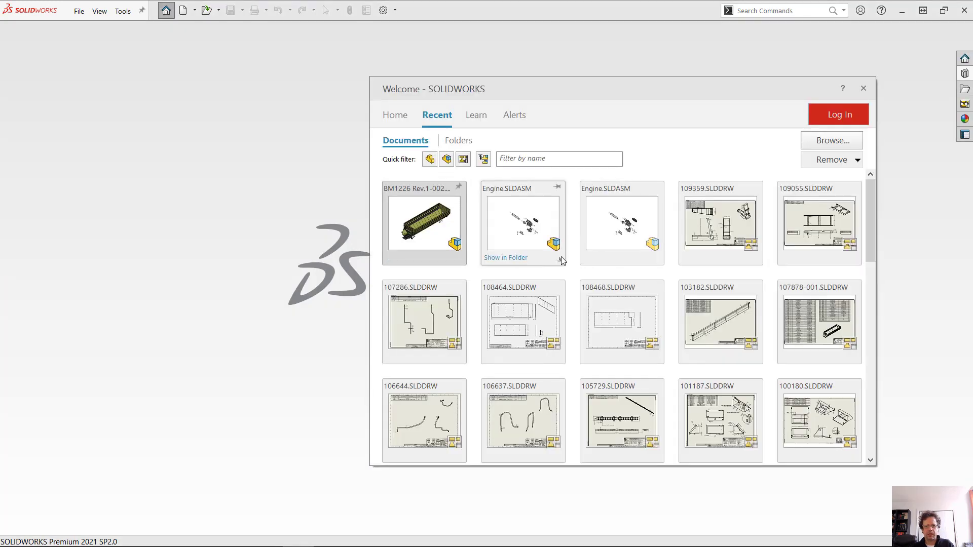
Step: Reopen Engine.SLDASM with the open mode set to Large Design Review
left_click(583, 274)
left_click(591, 290)
left_click(605, 276)
left_click(606, 282)
left_click(623, 205)
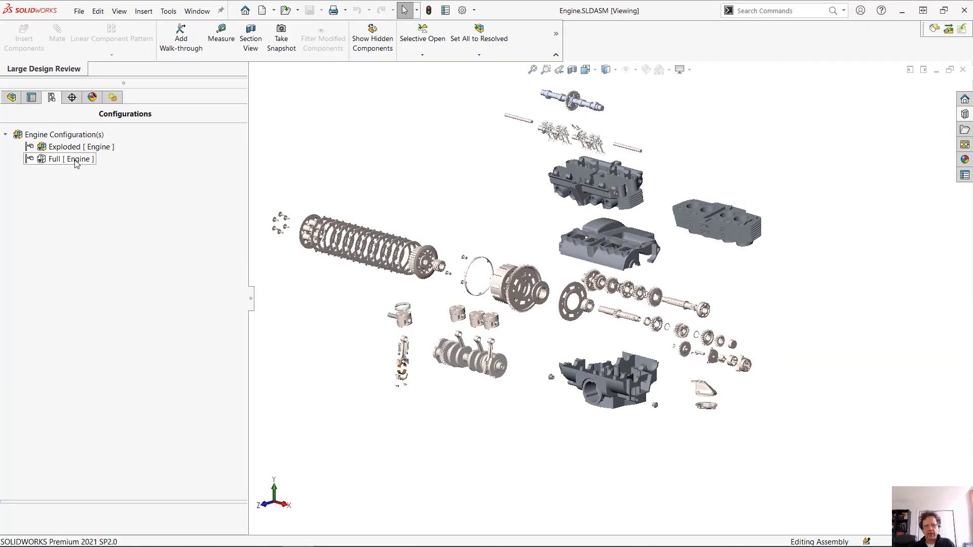
Step: Switch between the Exploded and Full configurations, ending with Full active and the engine assembled
double_click(75, 160)
double_click(73, 147)
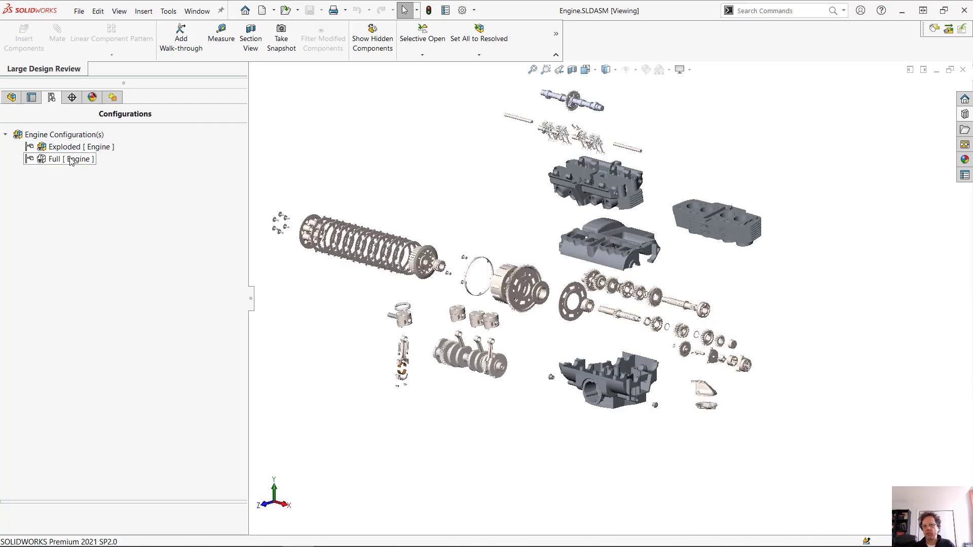
left_click(71, 160)
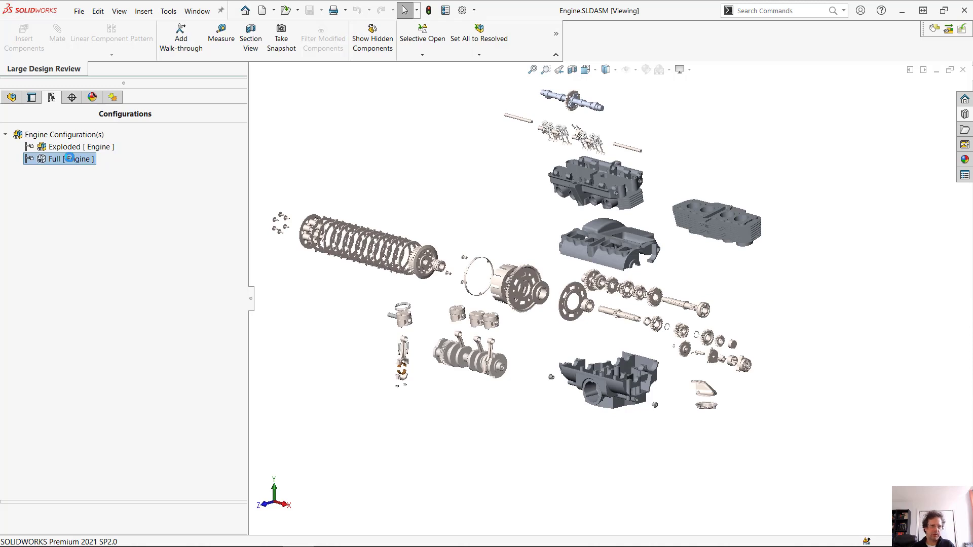
double_click(76, 149)
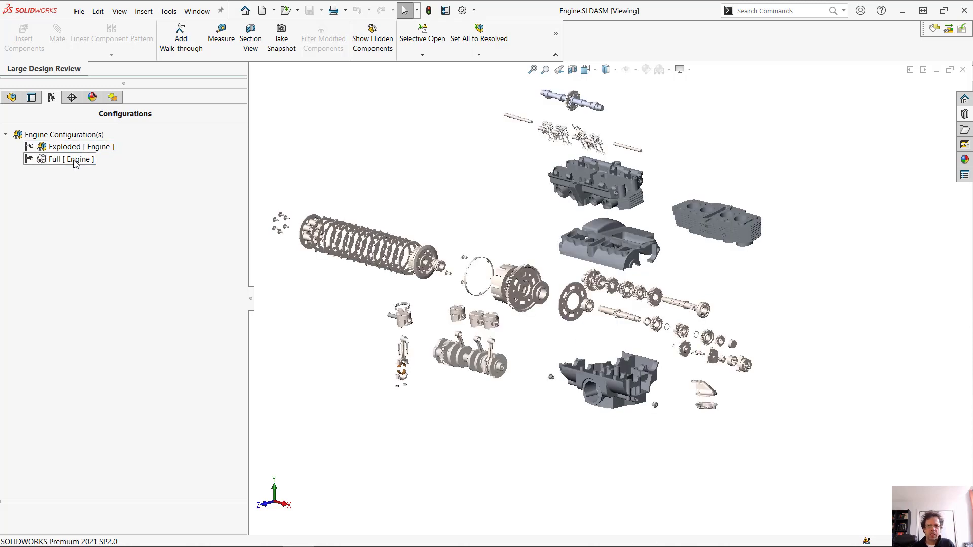
left_click(75, 161)
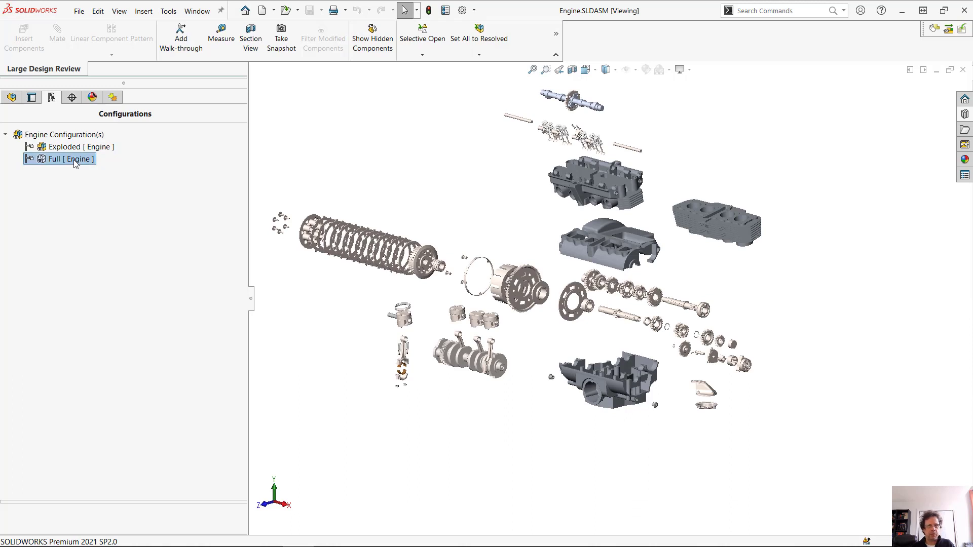
double_click(75, 161)
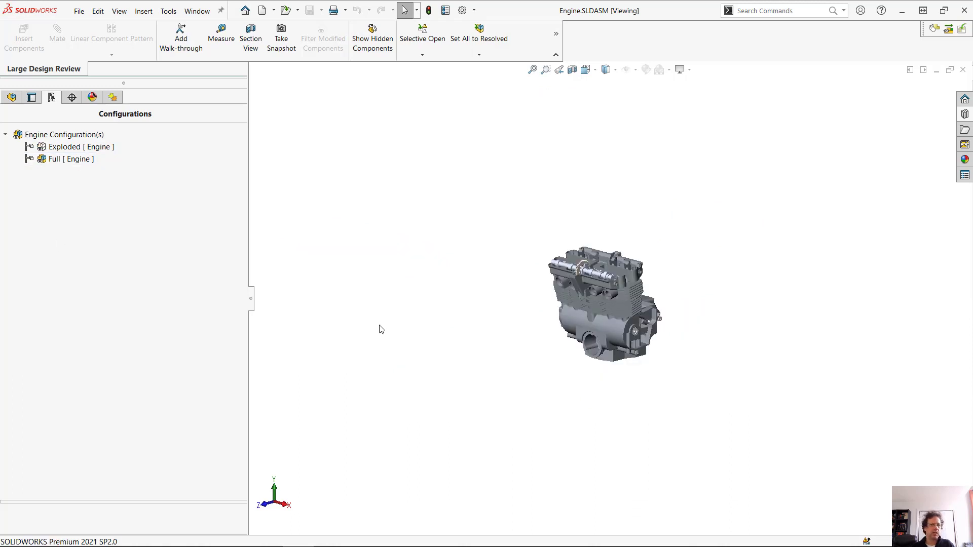
Step: Resolve all components so the Engine assembly loads fully with Full active
scroll(678, 309, "down", 8)
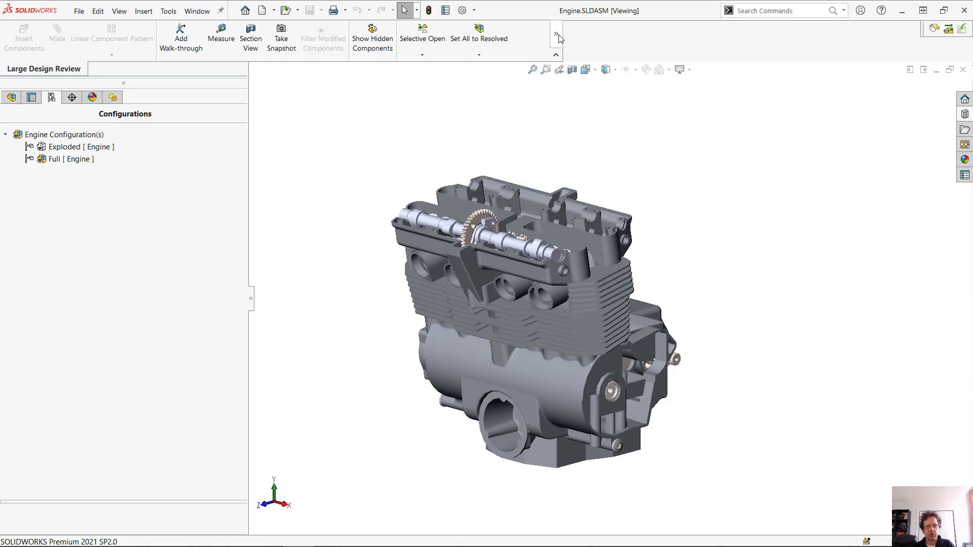
left_click(477, 35)
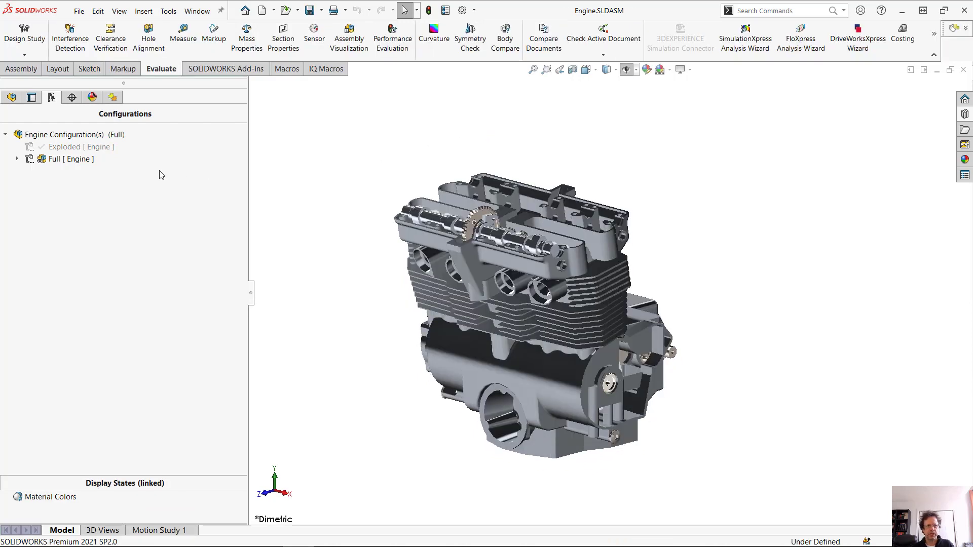
Step: Delete the Exploded configuration from the ConfigurationManager
right_click(78, 150)
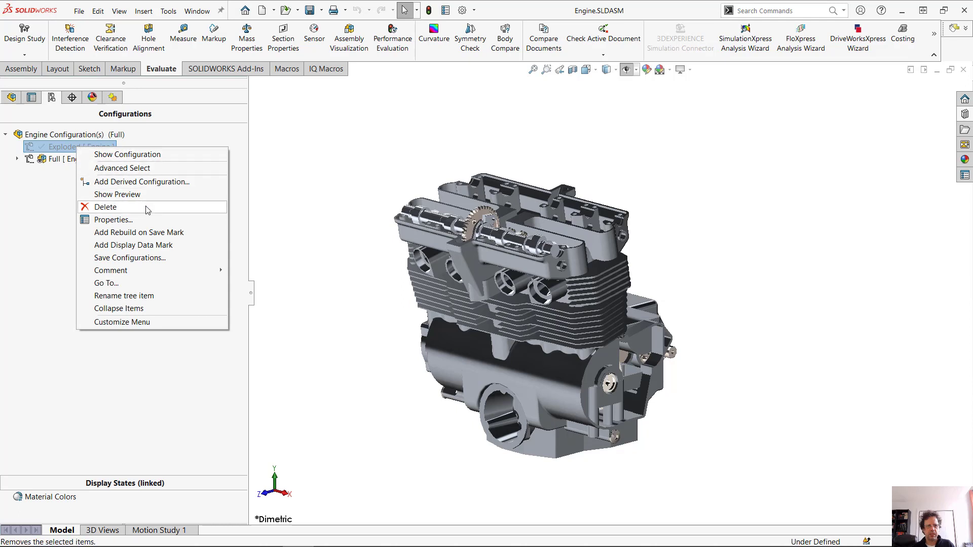
key("Escape")
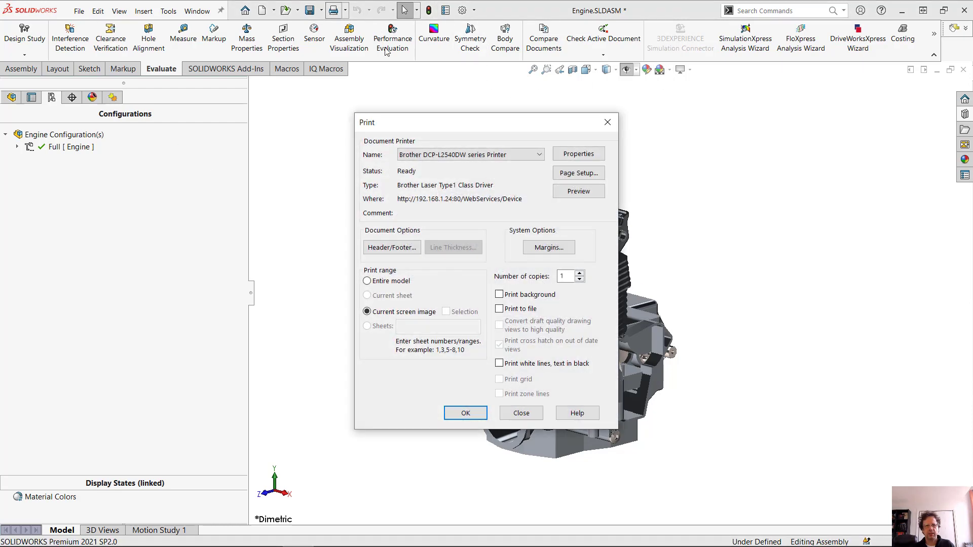
key("Escape")
Step: Check Exploded View1 under Full by exploding and collapsing it, then save and close the assembly
left_click(17, 147)
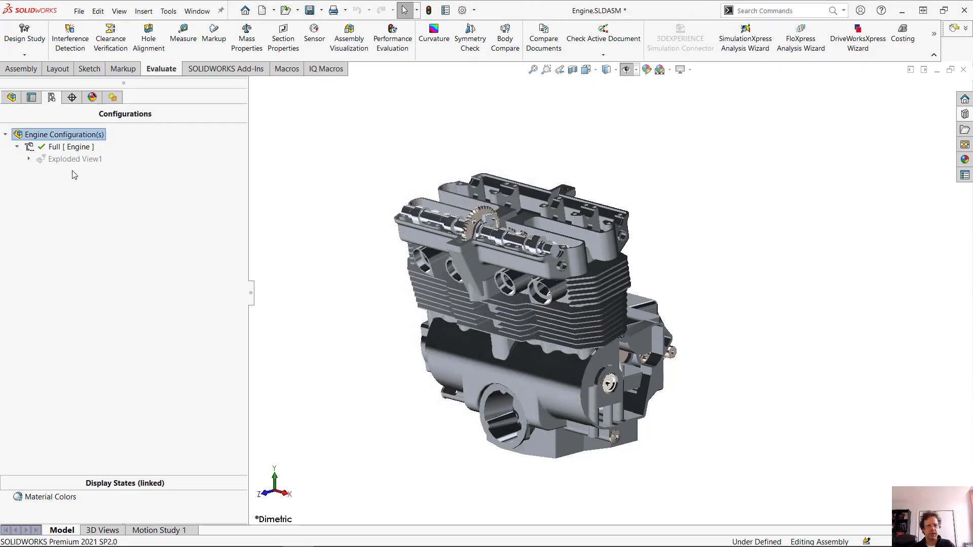
double_click(74, 160)
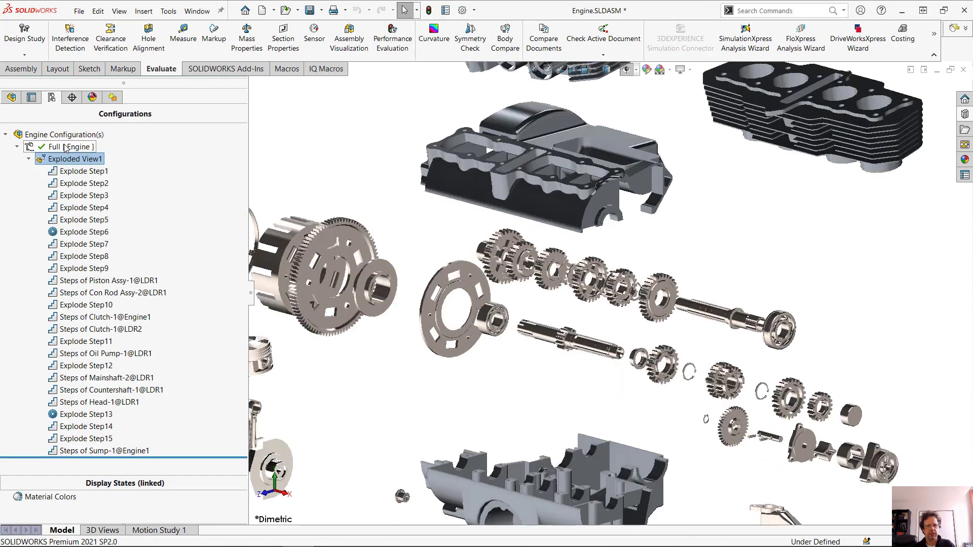
key("Escape")
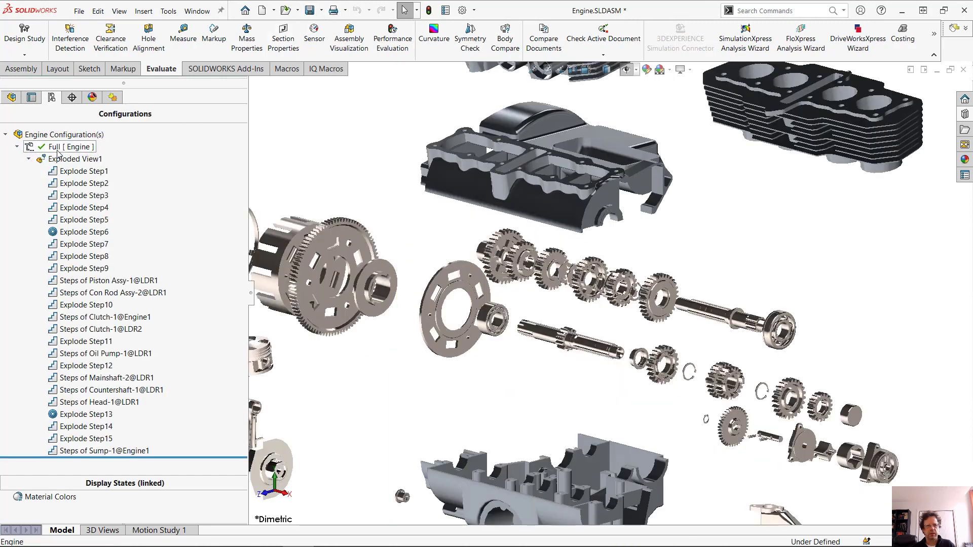
double_click(71, 159)
left_click(309, 10)
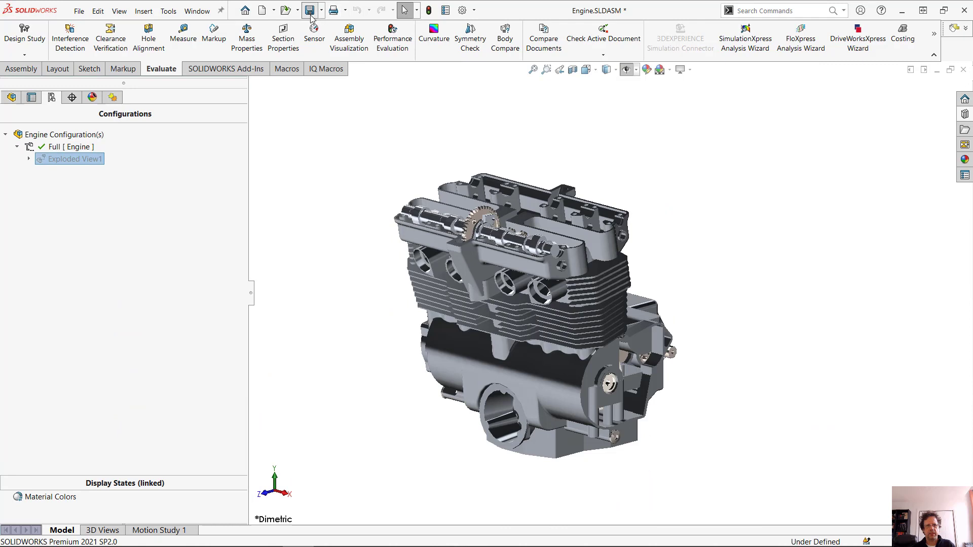
left_click(964, 72)
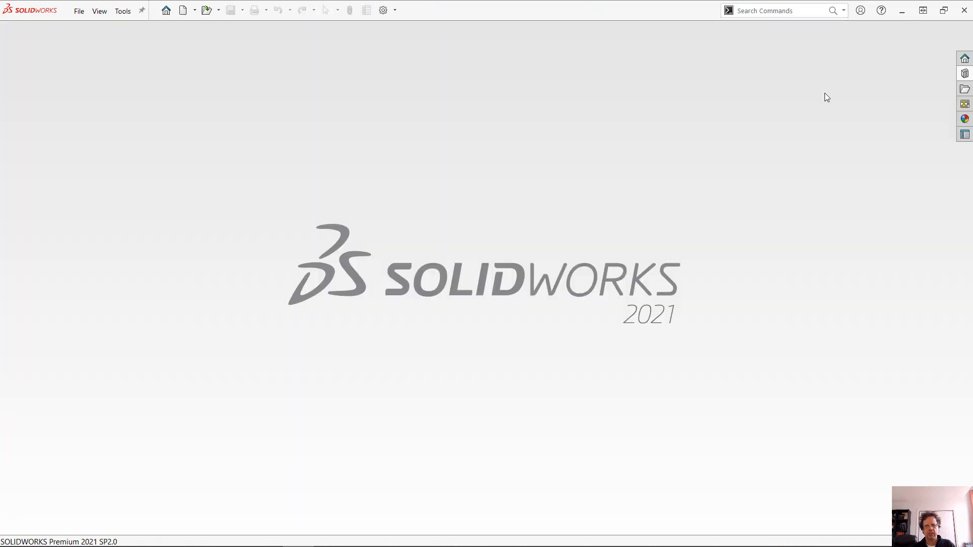
Step: In eDrawings, open the recent Engine.SLDASM, explode the engine, then collapse it again
key("alt+Tab")
key("alt+Tab")
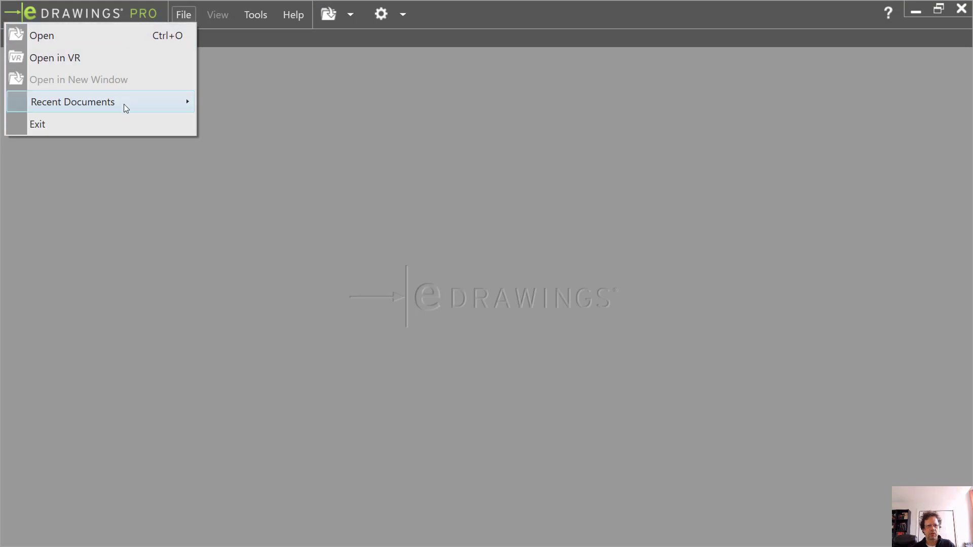
mouse_move(127, 108)
left_click(282, 103)
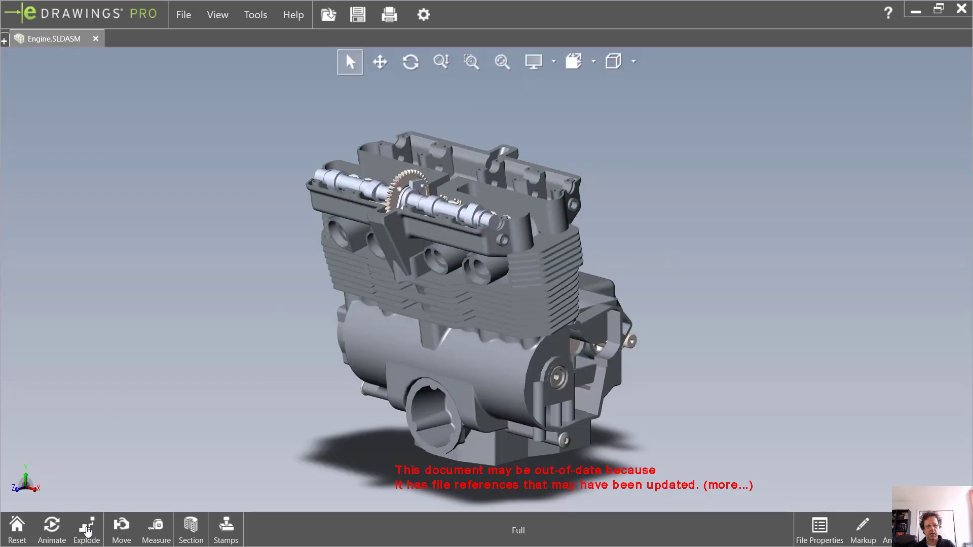
left_click(87, 530)
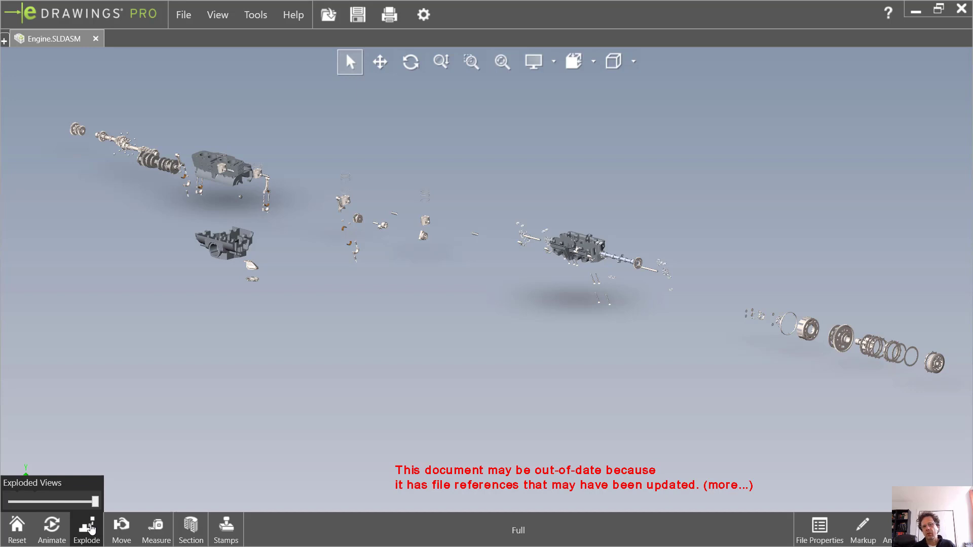
left_click(90, 527)
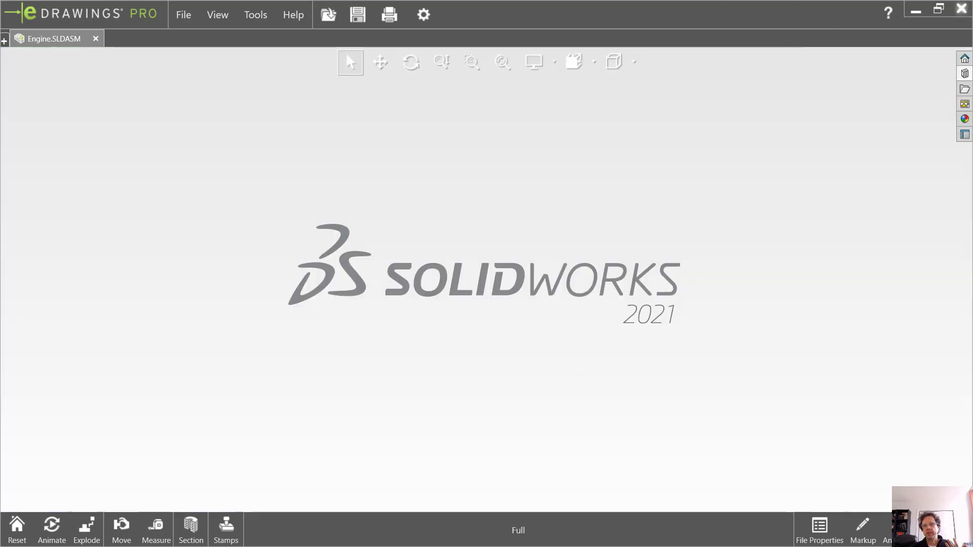
Step: Close eDrawings and reopen Engine.SLDASM in SOLIDWORKS with Large Design Review mode
left_click(961, 9)
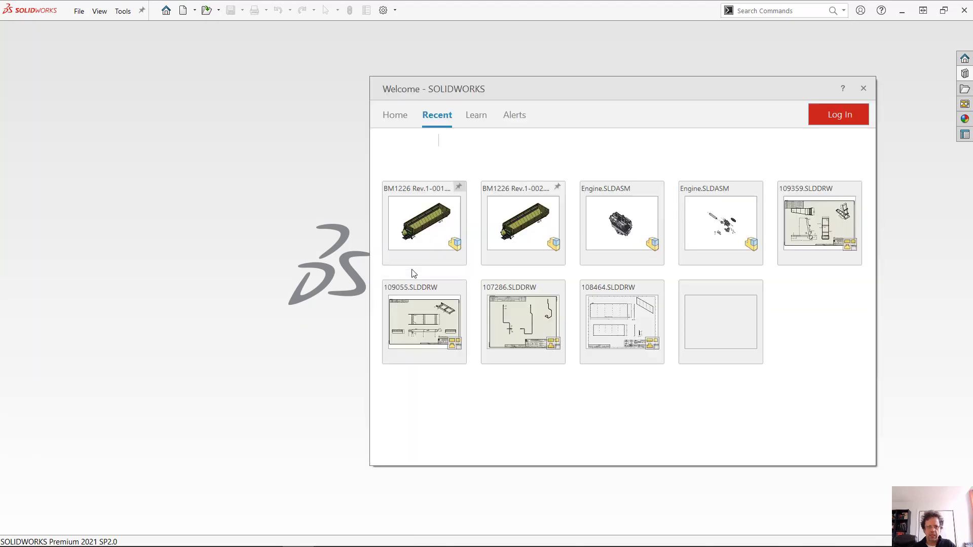
mouse_move(660, 261)
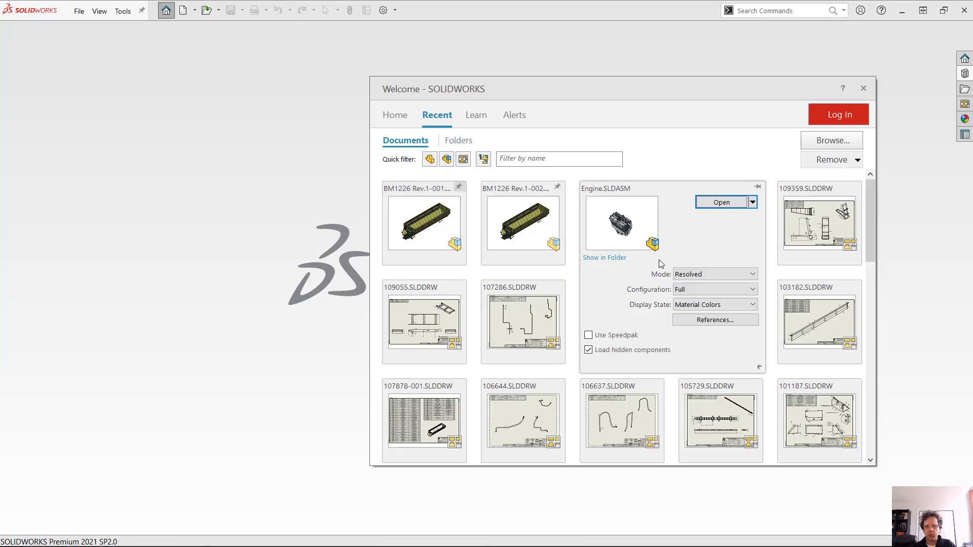
left_click(692, 275)
left_click(698, 291)
left_click(721, 202)
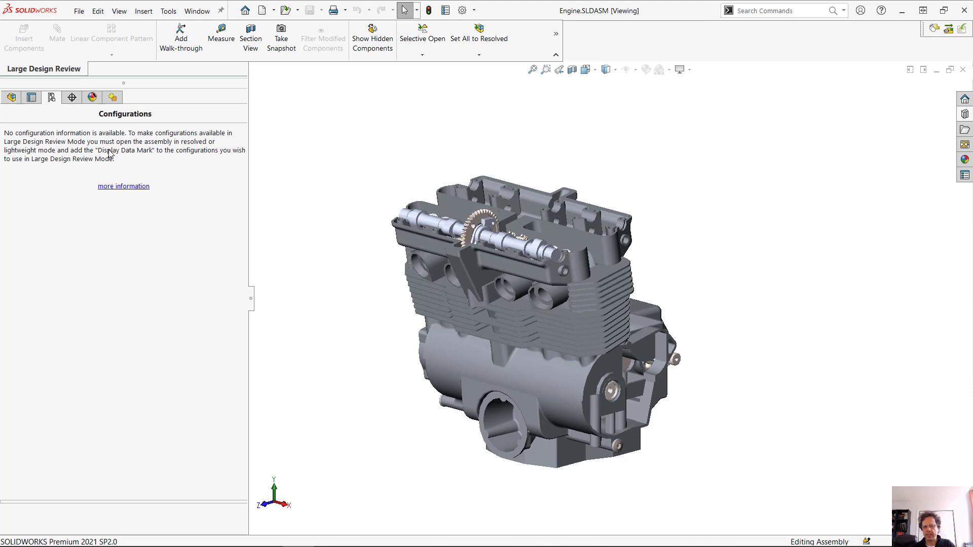
Step: Turn on Edit Assembly for the top-level Engine assembly in the FeatureManager tree
left_click(11, 98)
left_click(28, 128)
right_click(28, 128)
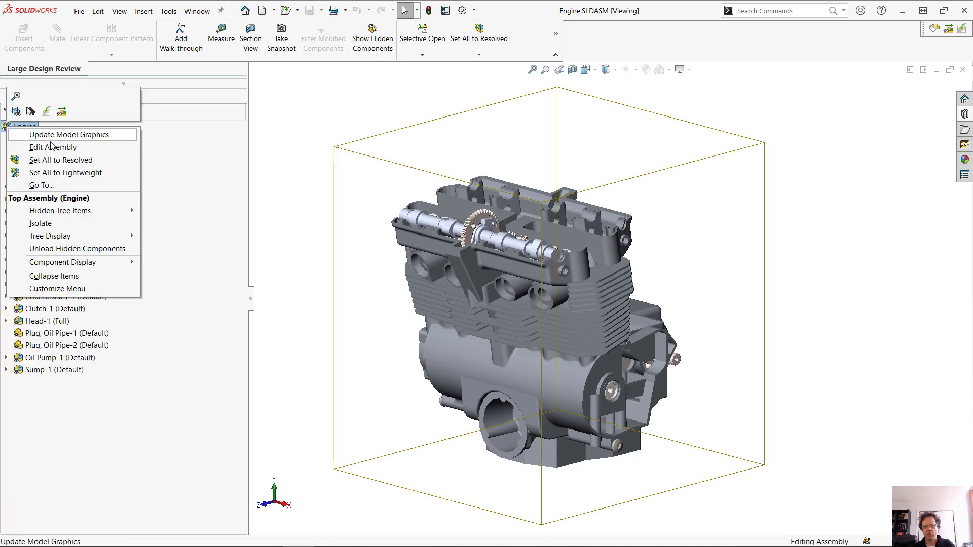
left_click(53, 148)
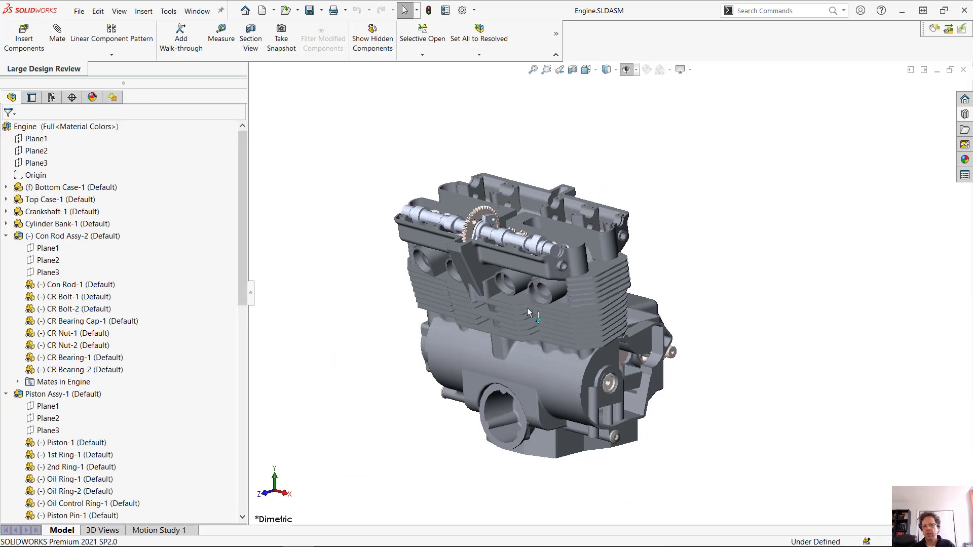
Step: Compare the configurations list with the component tree
left_click(58, 98)
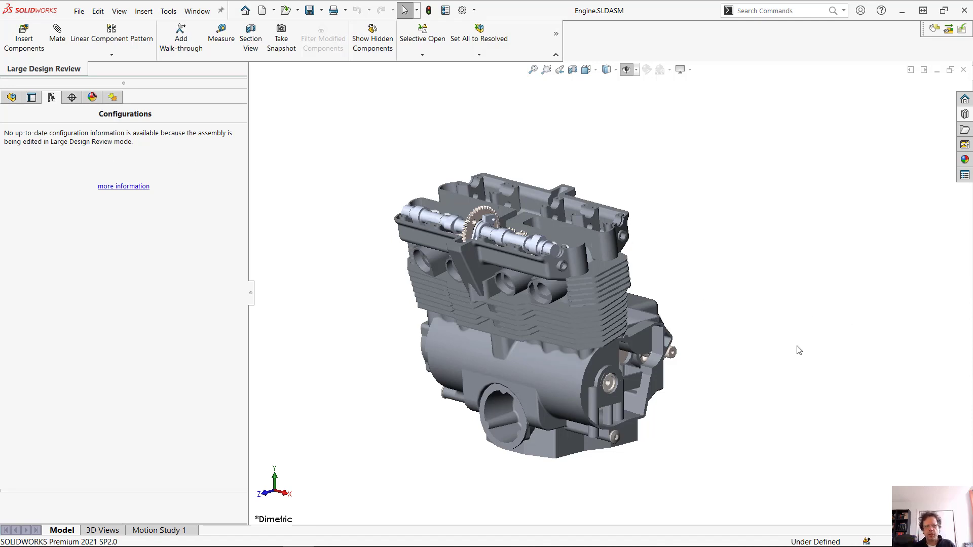
left_click(16, 100)
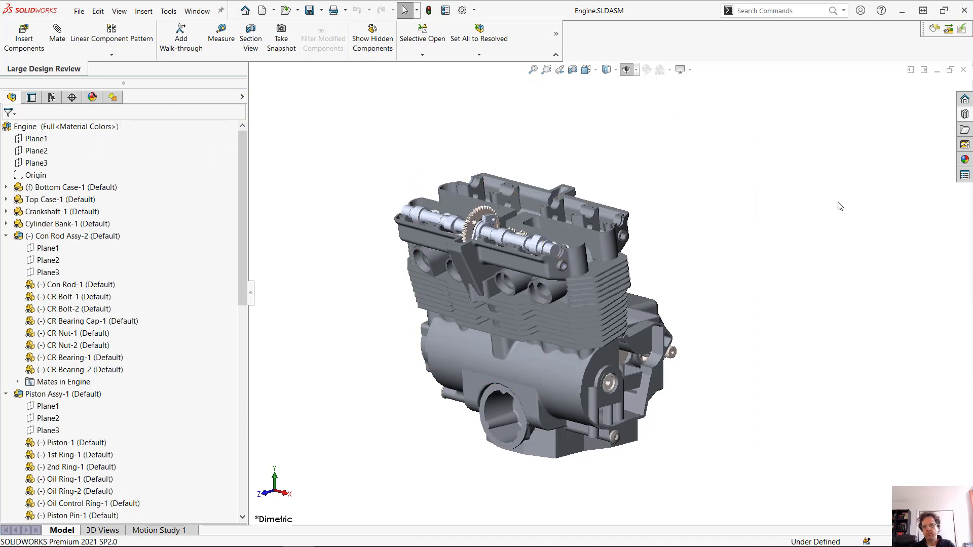
left_click(52, 97)
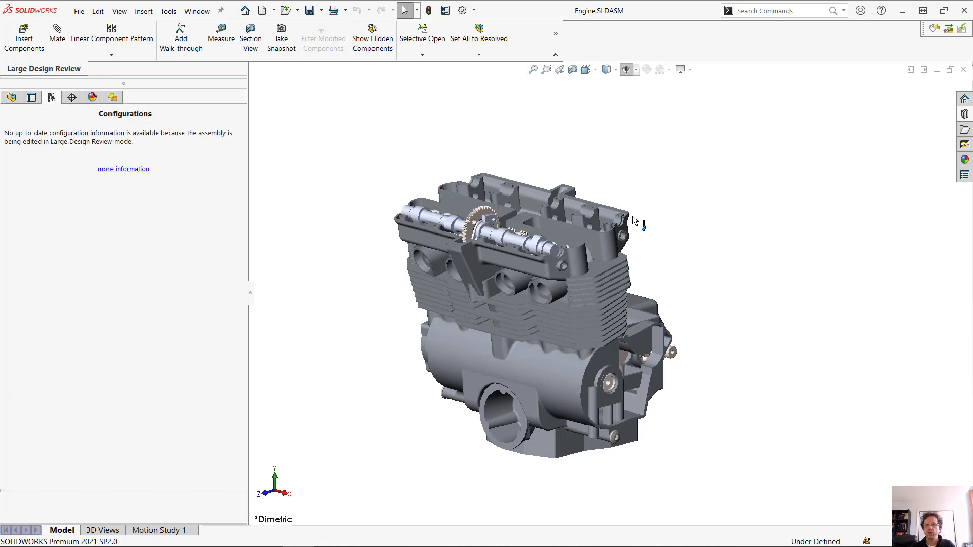